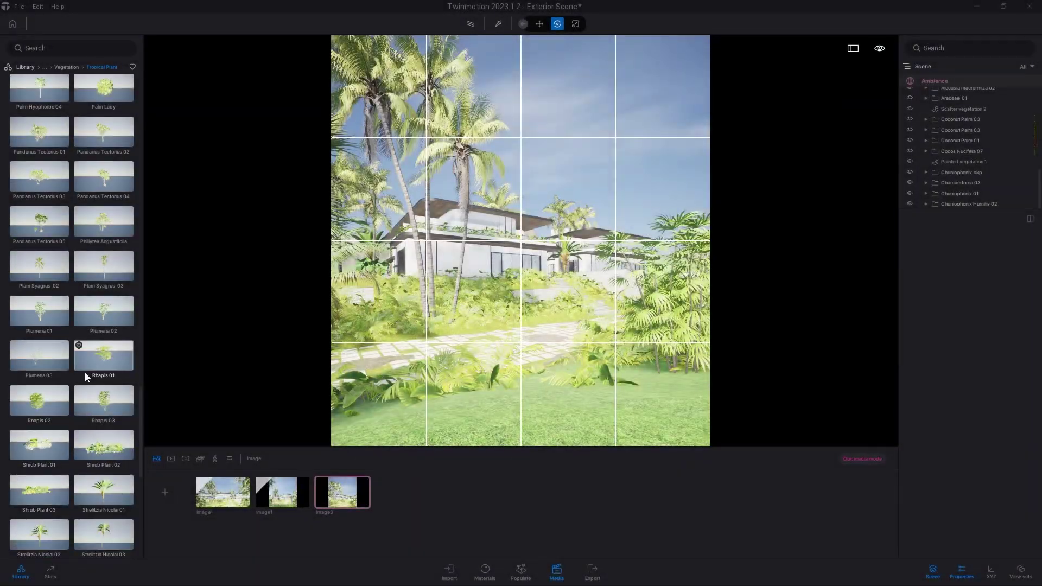
# Place Shrub Plant 02 in the villa garden, then move, enlarge and rotate it onto the grass
pyautogui.moveTo(85, 372); pyautogui.dragTo(340, 424)
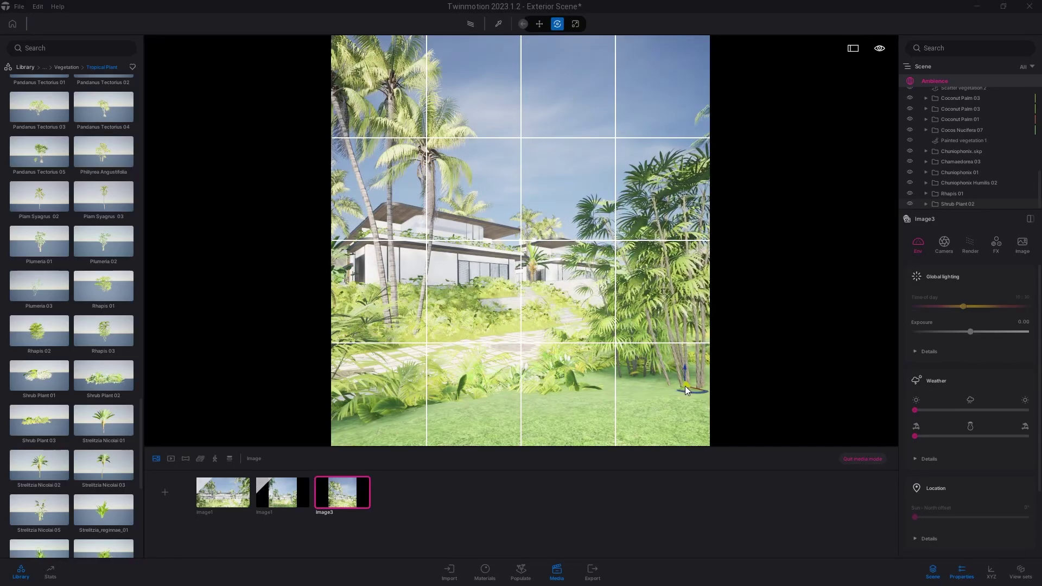
pyautogui.click(545, 375)
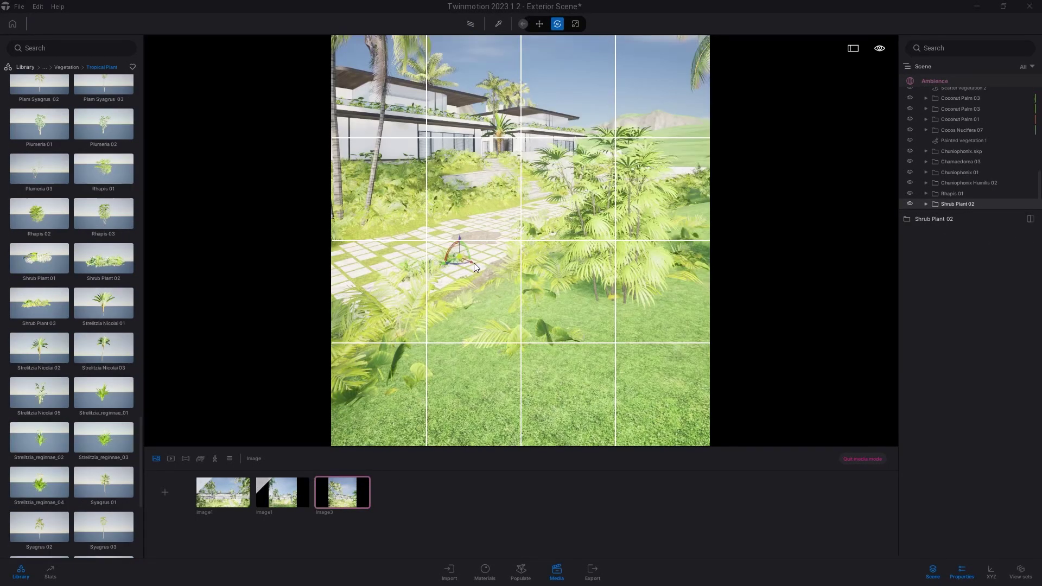
pyautogui.moveTo(474, 264); pyautogui.dragTo(520, 268)
pyautogui.click(575, 25)
pyautogui.click(557, 25)
pyautogui.keyDown('shift'); pyautogui.moveTo(544, 290); pyautogui.dragTo(548, 293, button='middle'); pyautogui.keyUp('shift')
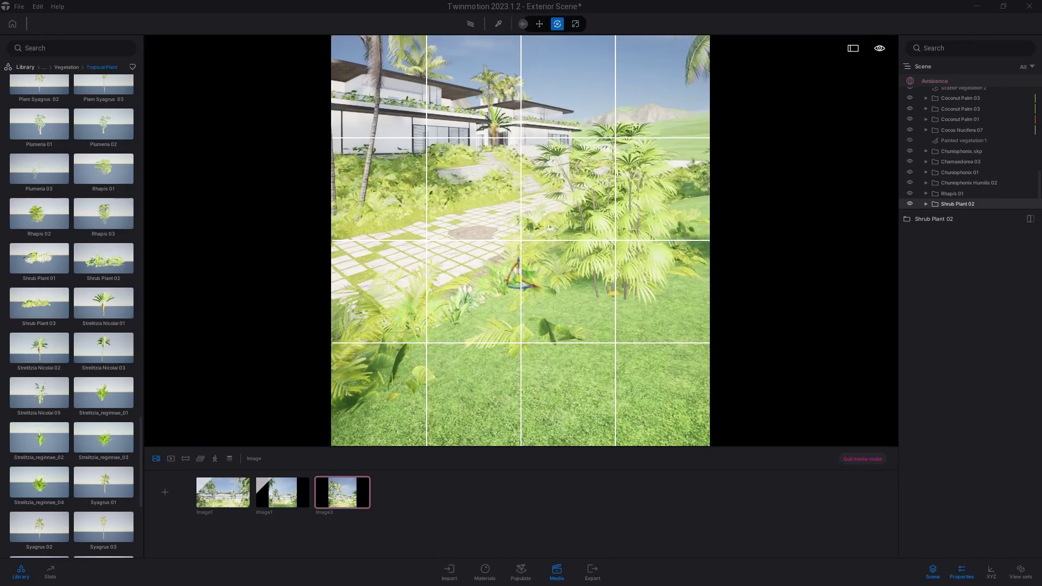
pyautogui.moveTo(538, 292); pyautogui.dragTo(536, 262)
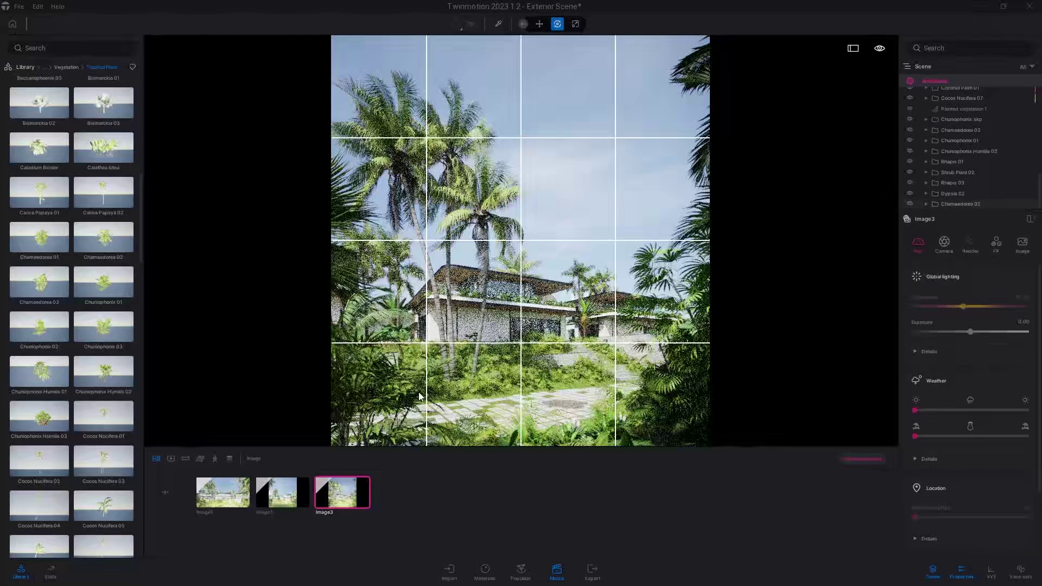
# Delete the Starting Base and sphere from the new project
pyautogui.click(296, 499)
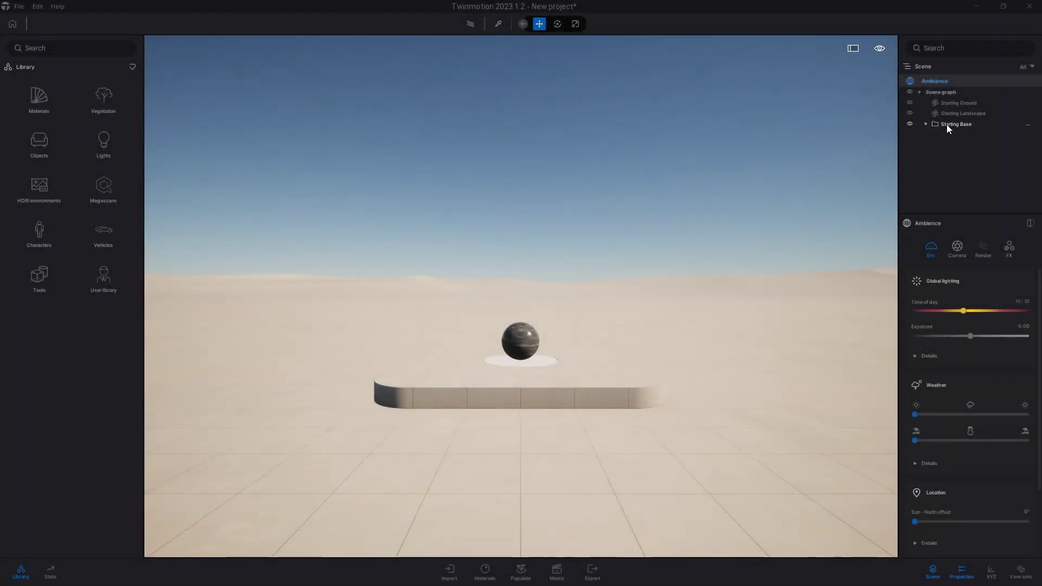
pyautogui.click(949, 125)
pyautogui.press('Delete')
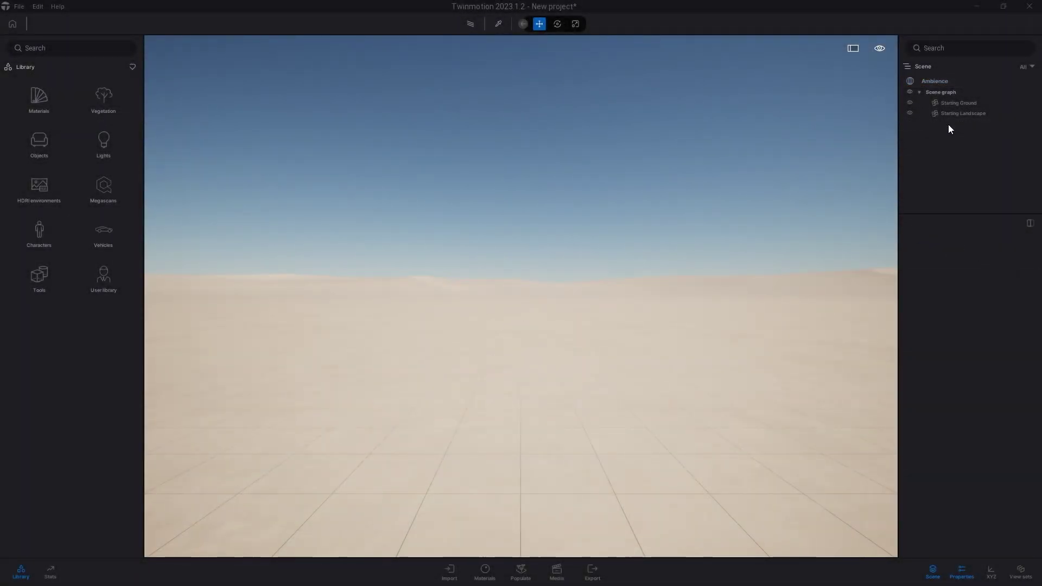
# Import the Chuniophonix palm model file into the scene
pyautogui.click(459, 569)
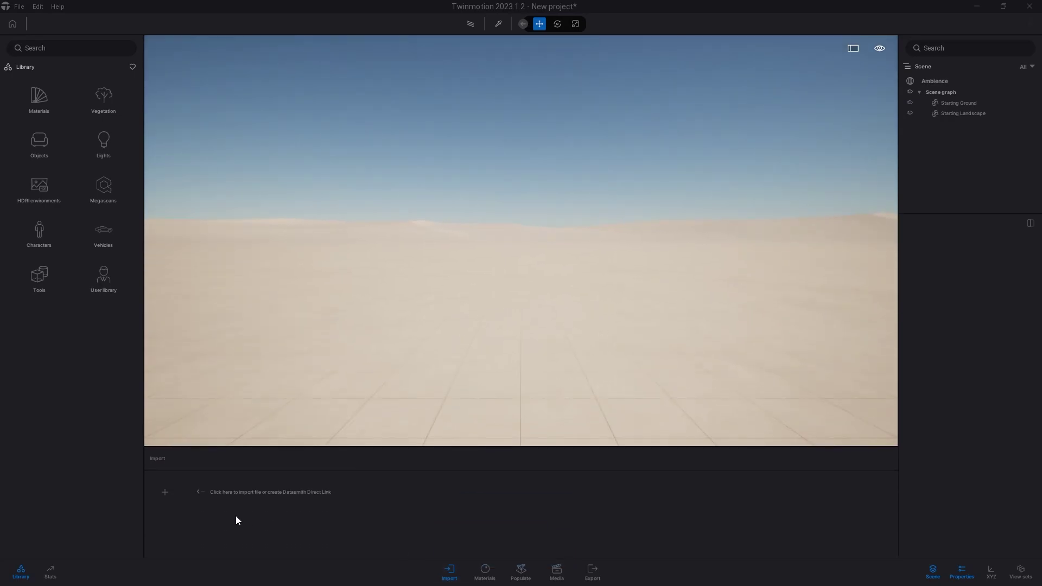
pyautogui.click(164, 493)
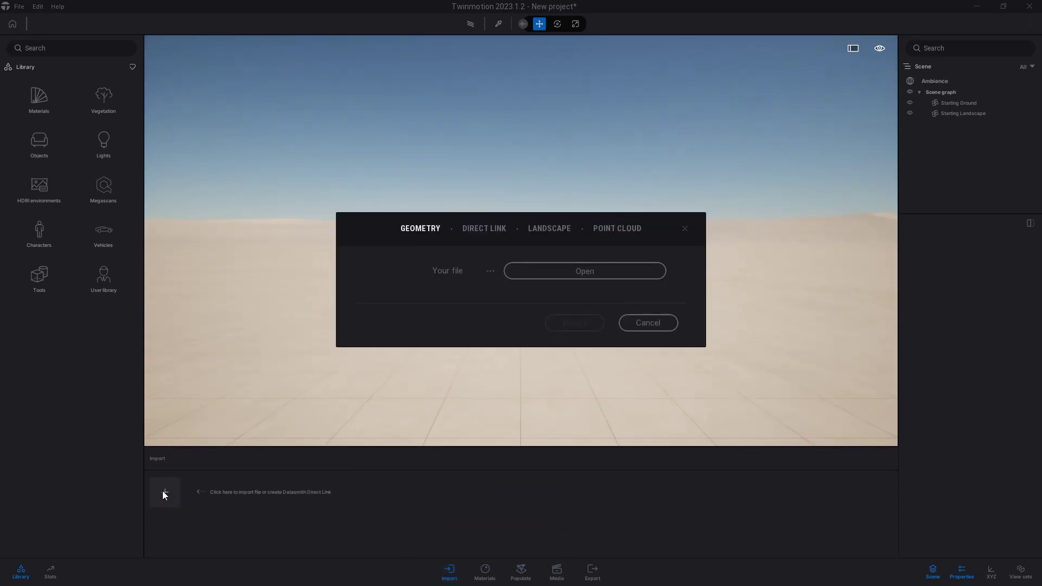
pyautogui.click(542, 274)
pyautogui.click(600, 216)
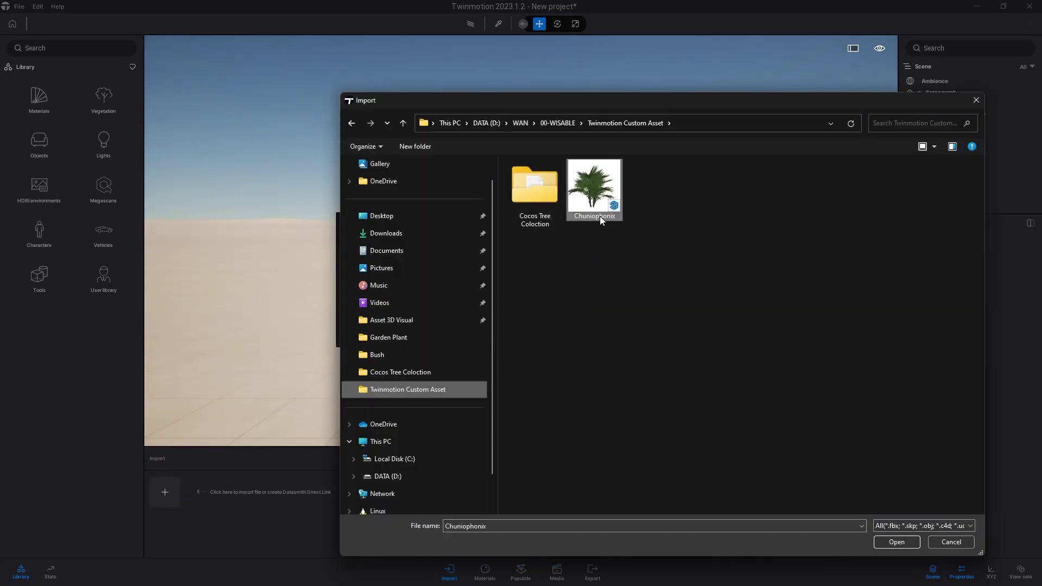
pyautogui.click(895, 541)
pyautogui.click(559, 355)
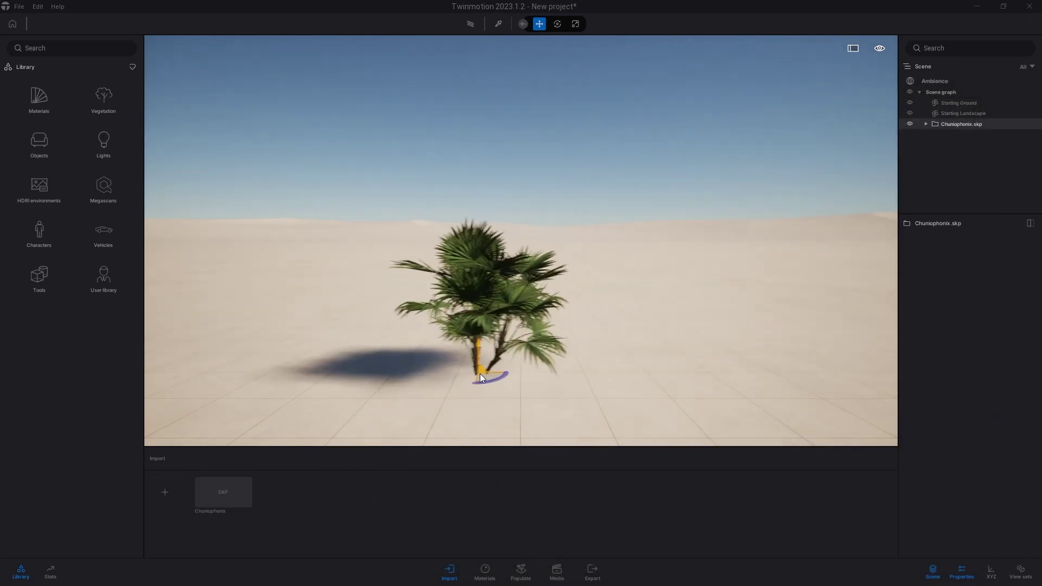
# Reorder the palm materials, select the four leaf materials and set their roughness to 60%
pyautogui.moveTo(614, 369); pyautogui.dragTo(560, 417, button='right')
pyautogui.press('w')
pyautogui.click(488, 567)
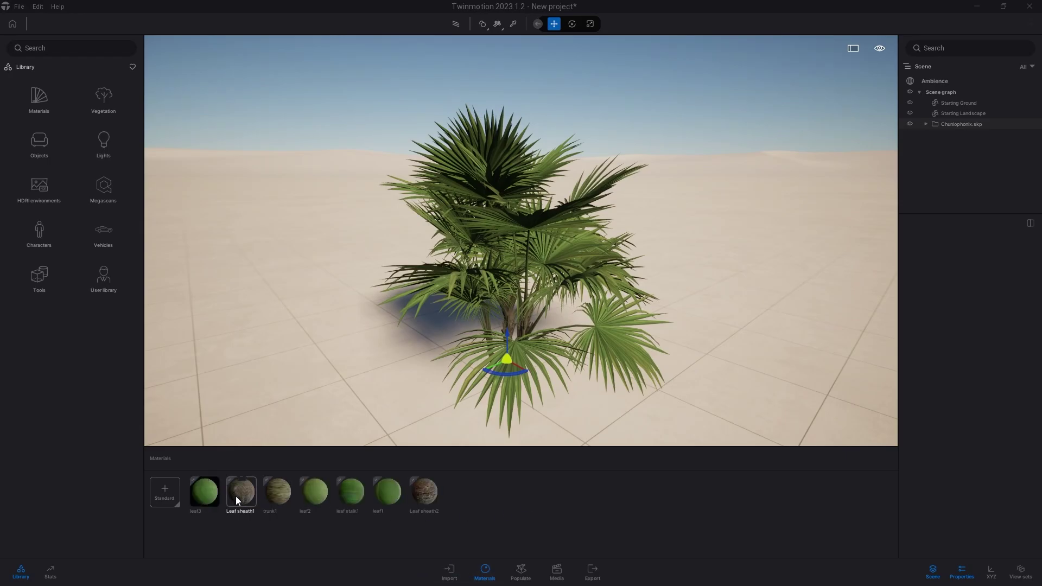
pyautogui.moveTo(236, 496); pyautogui.dragTo(393, 508)
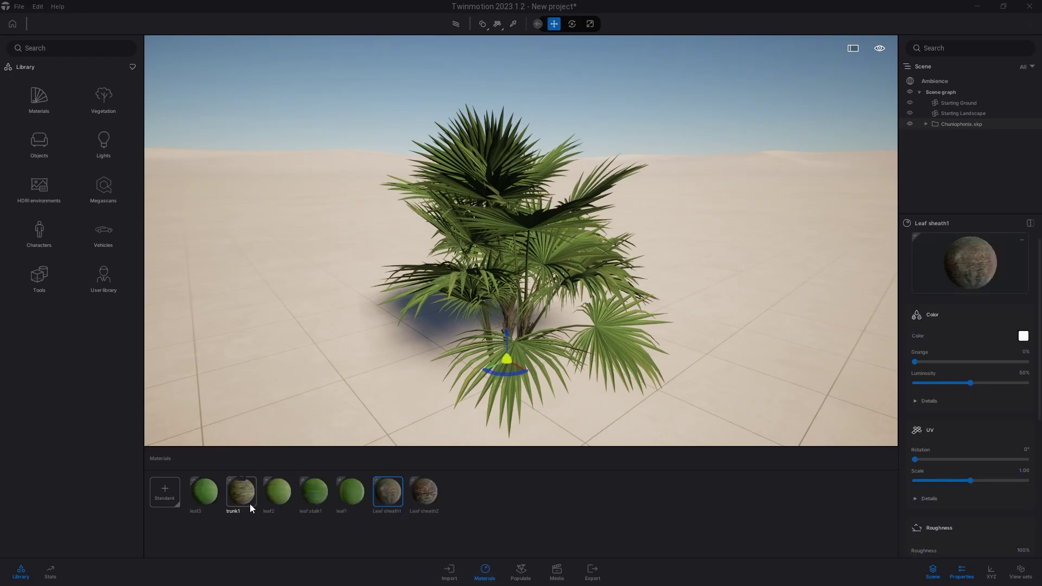
pyautogui.moveTo(249, 503); pyautogui.dragTo(376, 506)
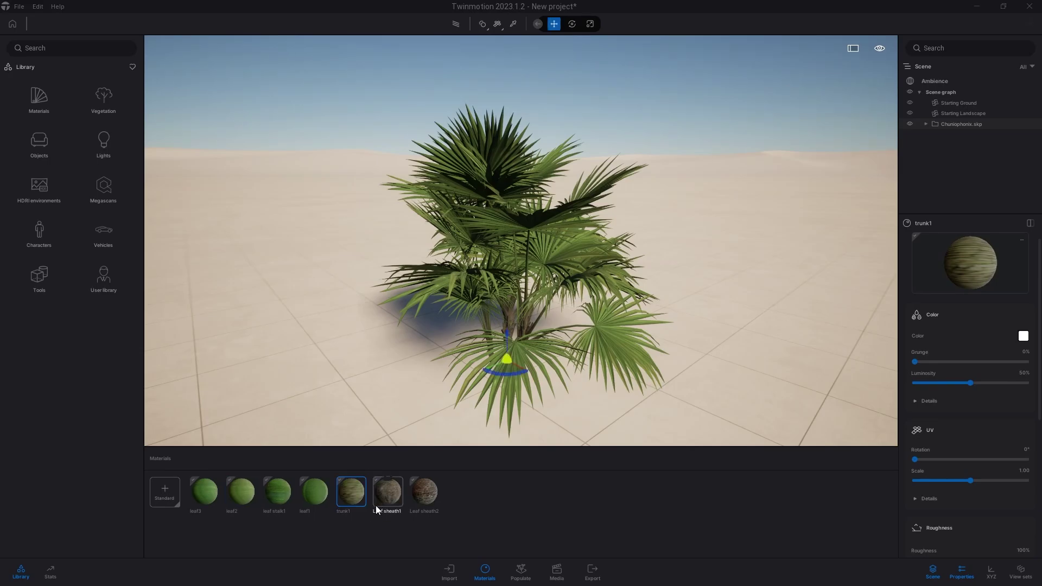
pyautogui.click(322, 499)
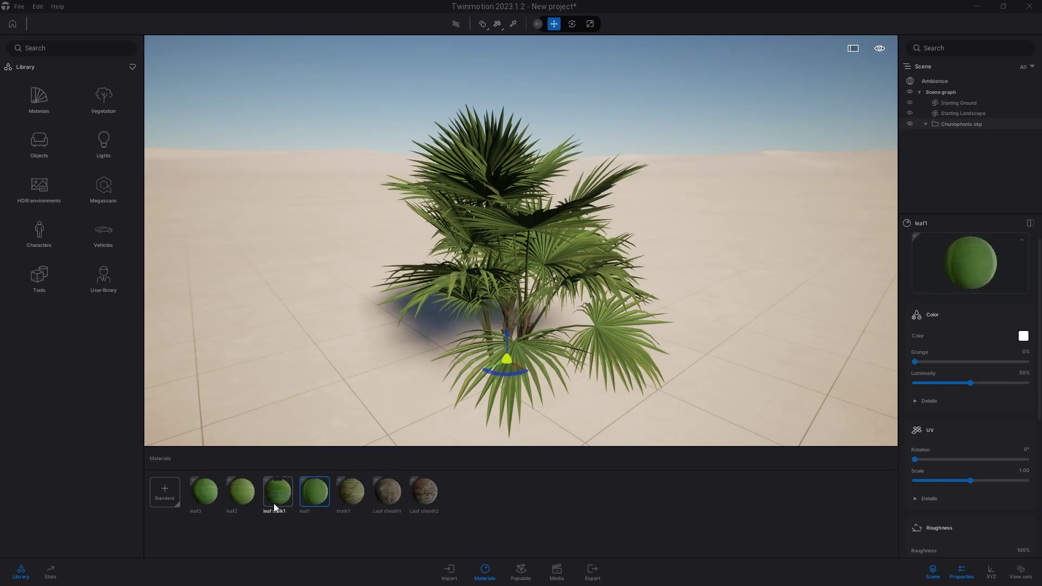
pyautogui.keyDown('shift'); pyautogui.click(204, 501); pyautogui.keyUp('shift')
pyautogui.scroll(-1, 1025, 549)
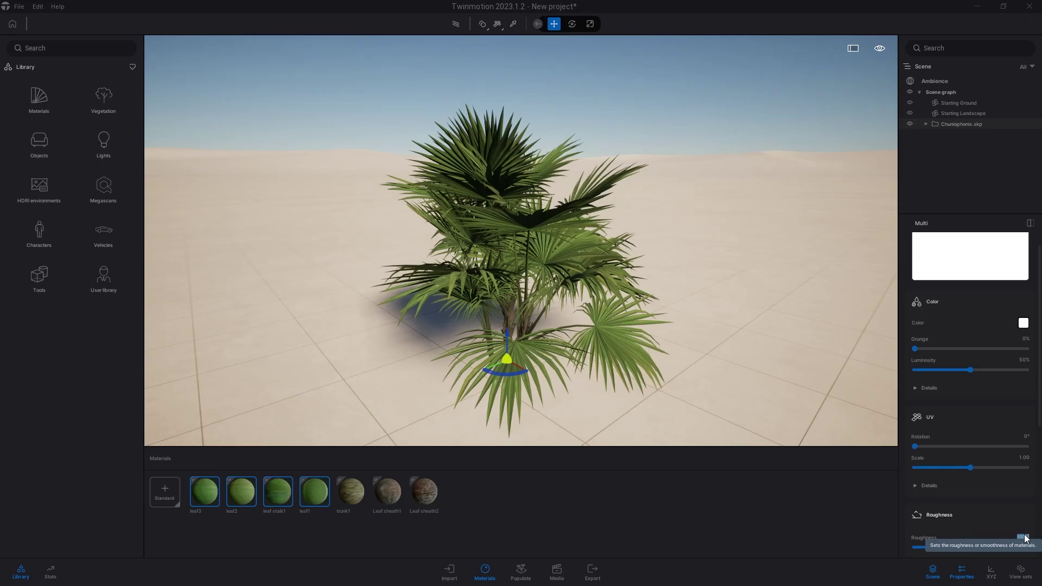
pyautogui.moveTo(1025, 545); pyautogui.dragTo(981, 547)
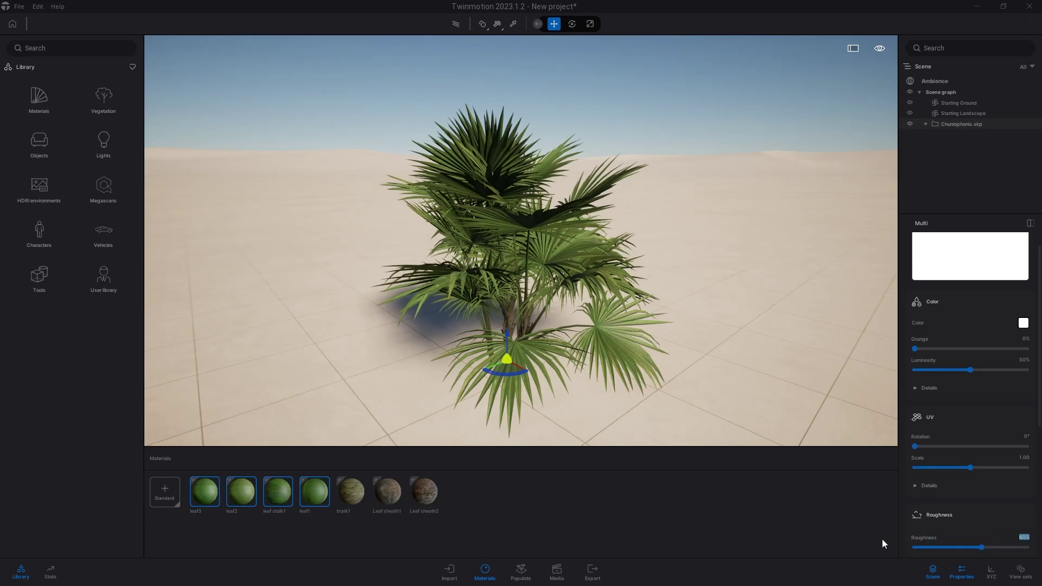
# Tint the four leaf materials pale yellow FFFDAD and raise their luminosity to 73%
pyautogui.click(791, 527)
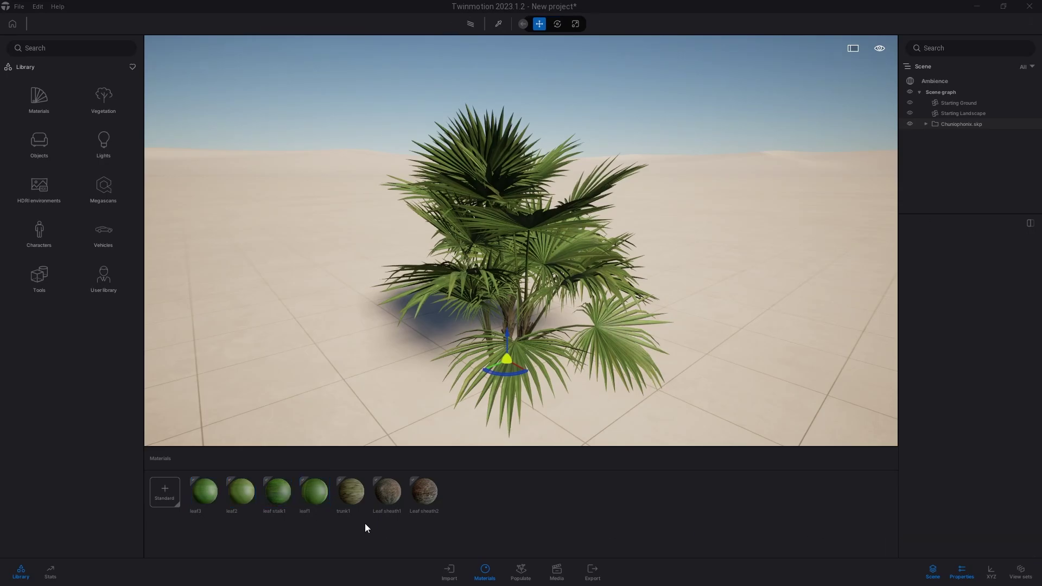
pyautogui.click(323, 500)
pyautogui.keyDown('shift'); pyautogui.click(209, 496); pyautogui.keyUp('shift')
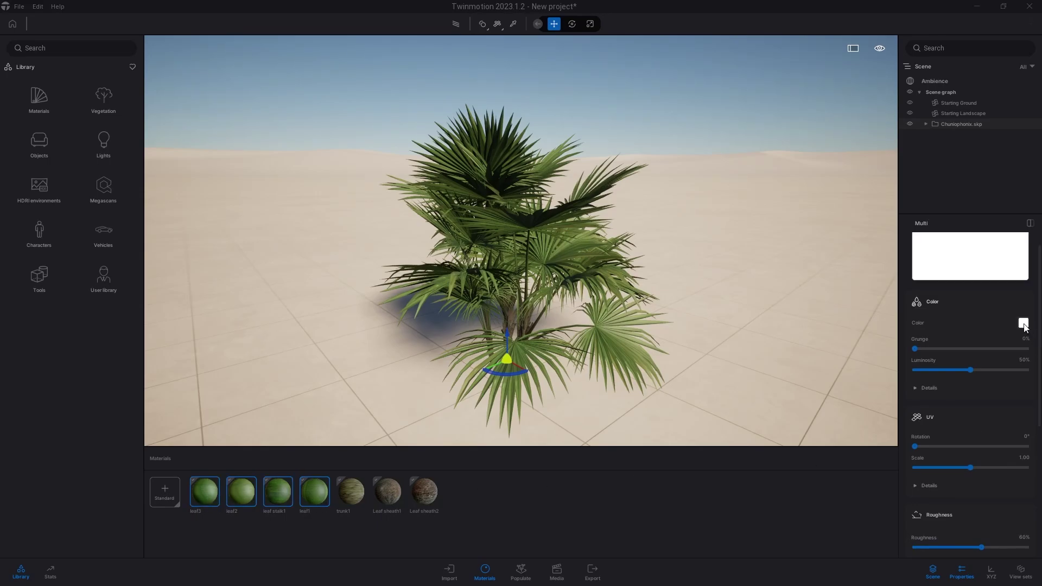
pyautogui.click(1023, 324)
pyautogui.moveTo(593, 170); pyautogui.dragTo(826, 259)
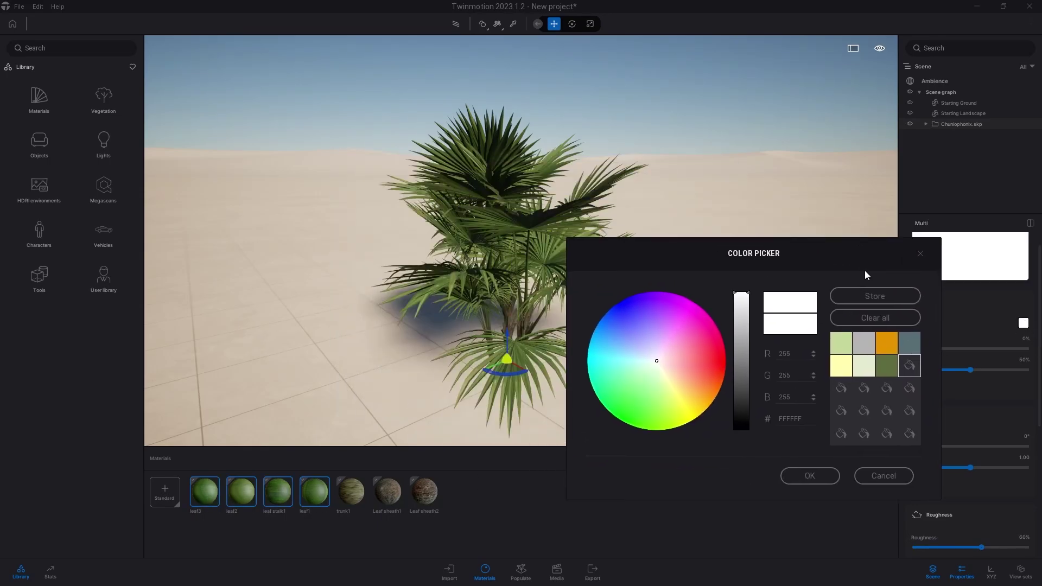
pyautogui.click(841, 365)
pyautogui.click(810, 476)
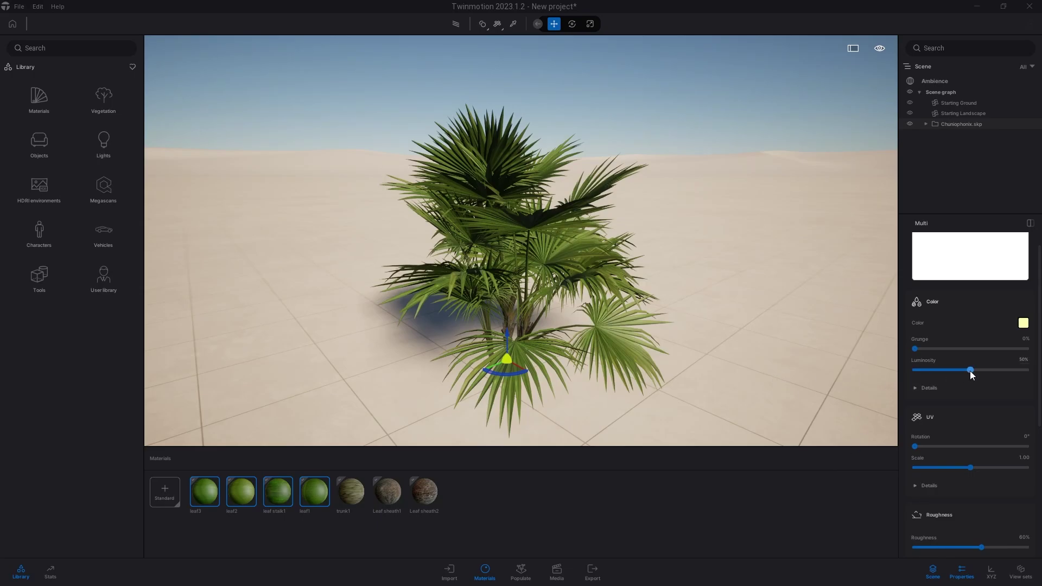
pyautogui.moveTo(969, 370); pyautogui.dragTo(996, 370)
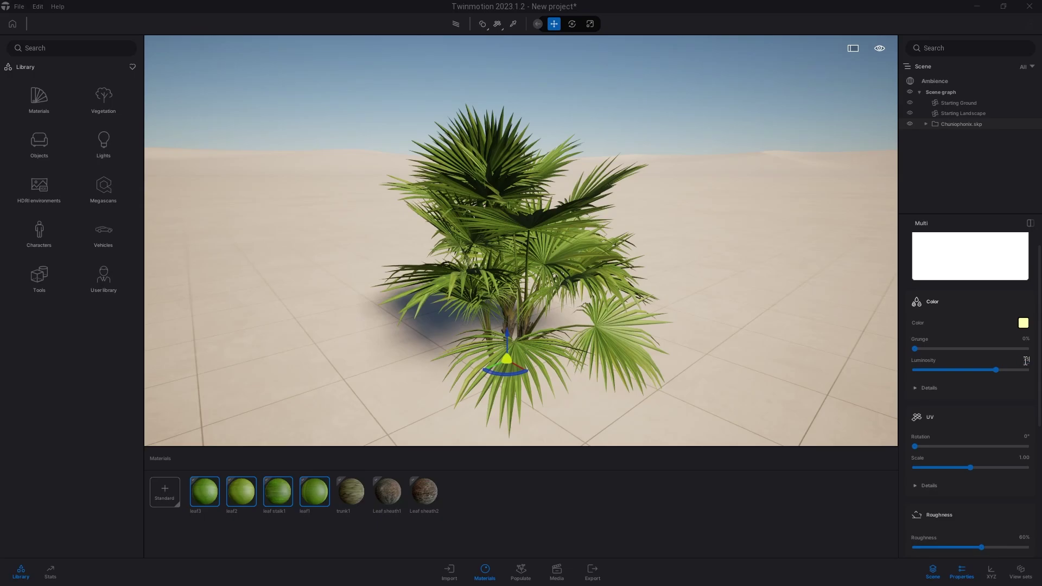
# Select the trunk1 and both leaf sheath materials, then clear the selection
pyautogui.click(733, 514)
pyautogui.click(351, 491)
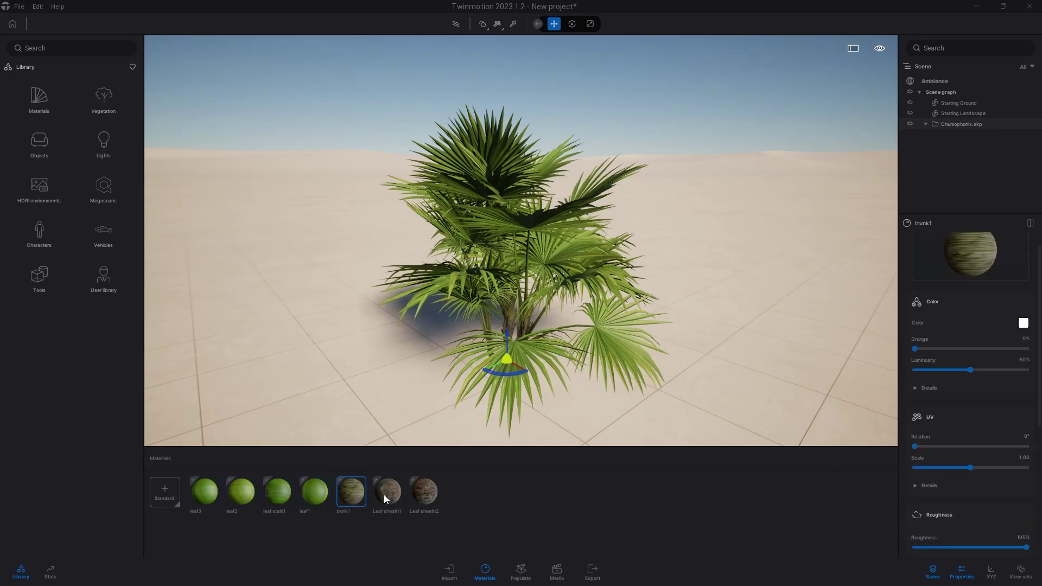
pyautogui.keyDown('shift'); pyautogui.click(424, 491); pyautogui.keyUp('shift')
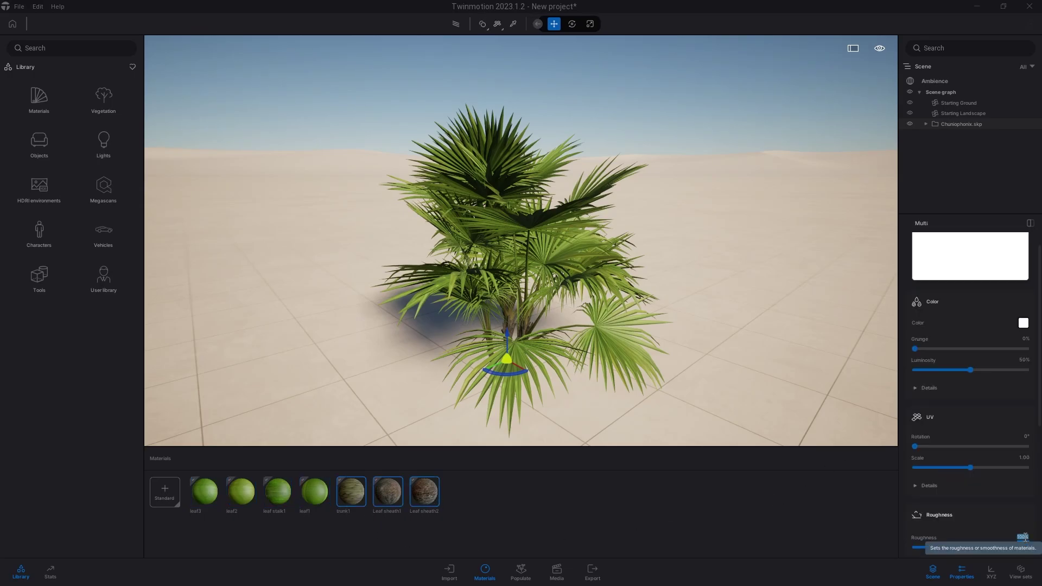
pyautogui.click(789, 522)
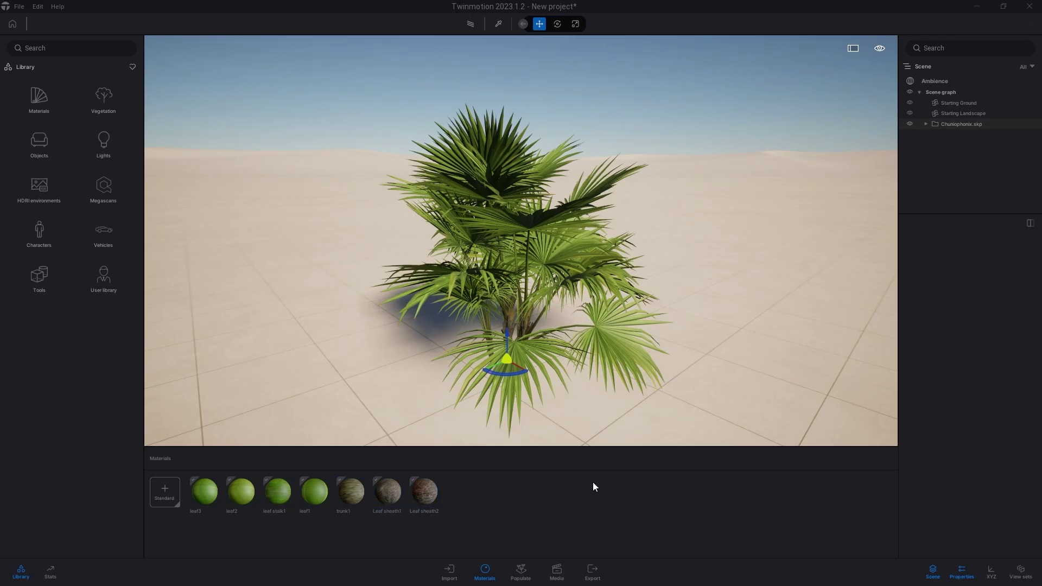
# Apply a trees-and-buildings HDRI from Local HDRIs as the sky and check it around the palm
pyautogui.click(96, 278)
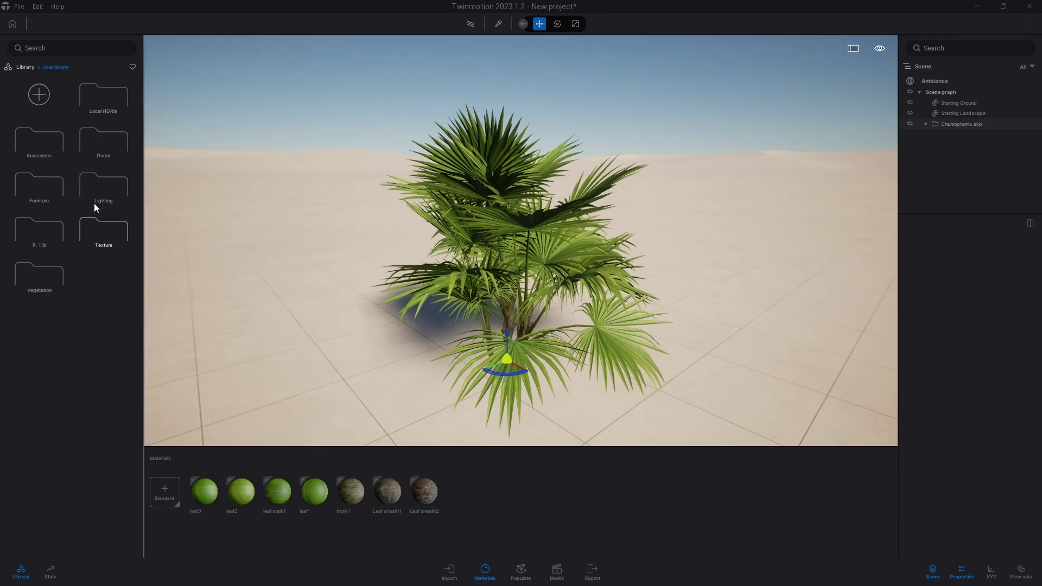
pyautogui.click(106, 111)
pyautogui.scroll(-1, 54, 375)
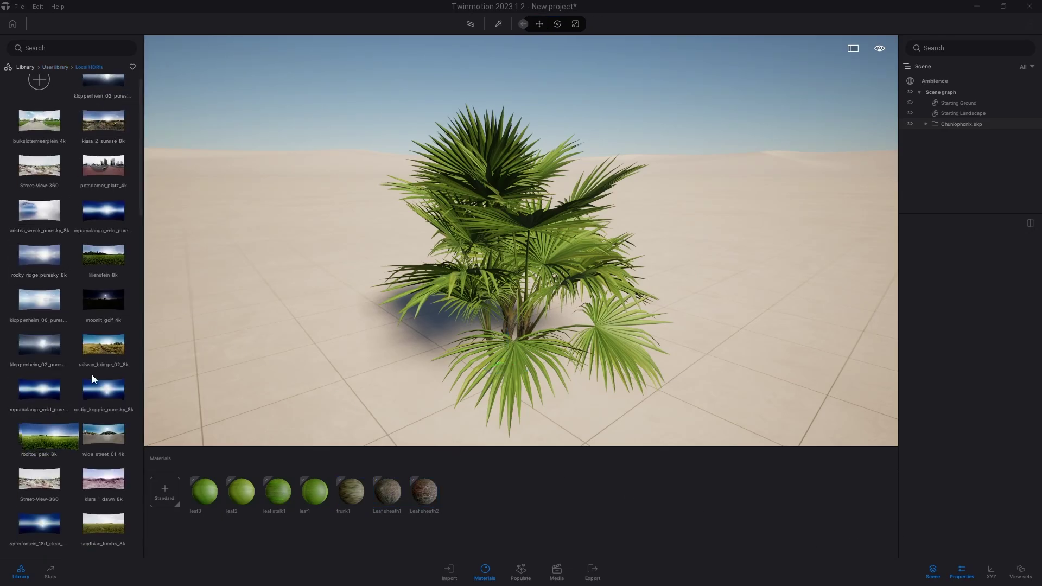
pyautogui.moveTo(92, 375); pyautogui.dragTo(359, 63)
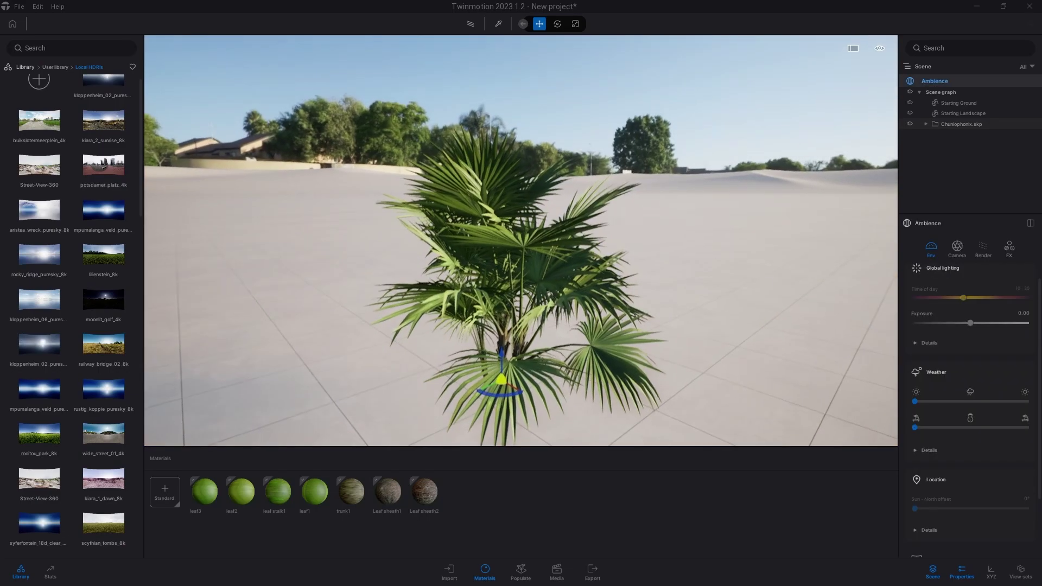
pyautogui.keyDown('shift'); pyautogui.moveTo(591, 330); pyautogui.dragTo(472, 342, button='middle'); pyautogui.keyUp('shift')
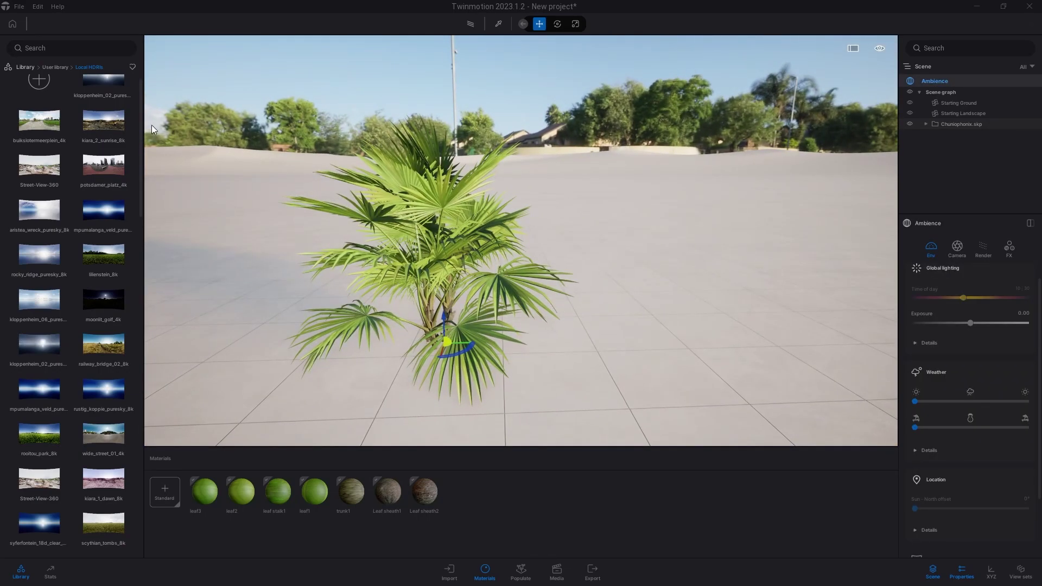
pyautogui.click(24, 66)
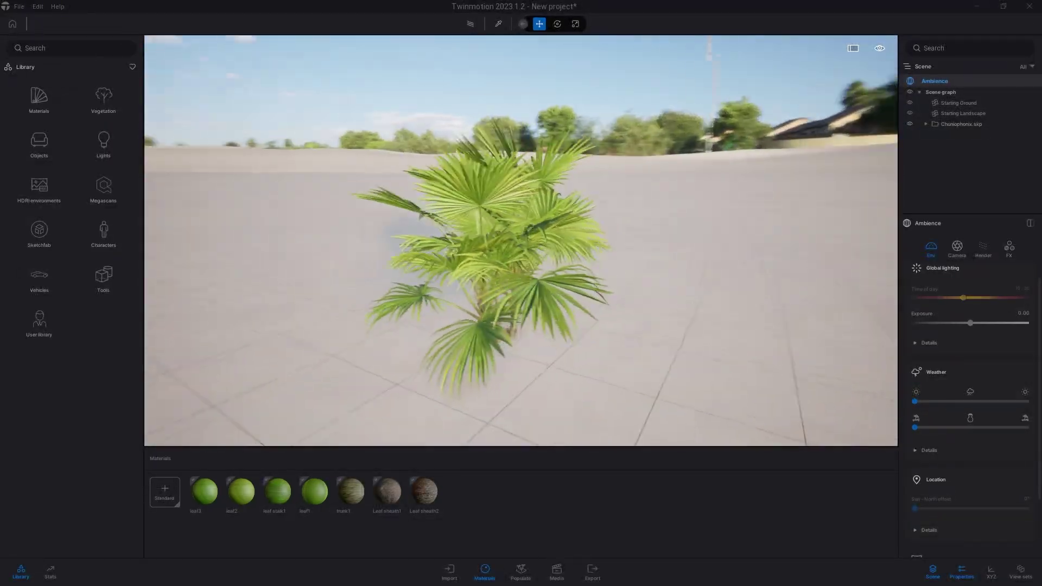
pyautogui.moveTo(613, 244); pyautogui.dragTo(536, 242, button='right')
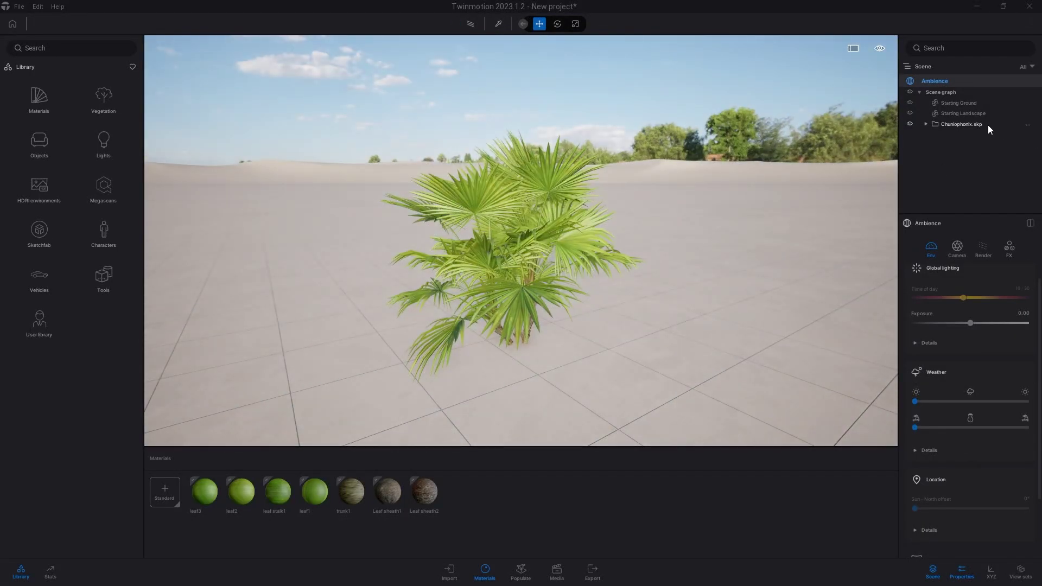
# Add Chuniophonix.skp to the User library from the Scene graph, then delete it from the scene
pyautogui.click(983, 125)
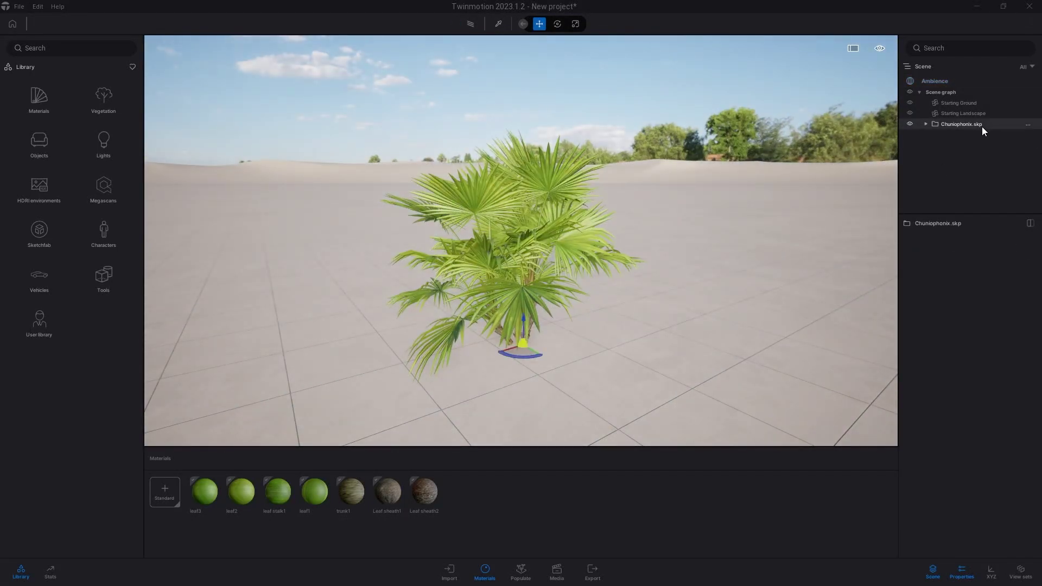
pyautogui.click(49, 325)
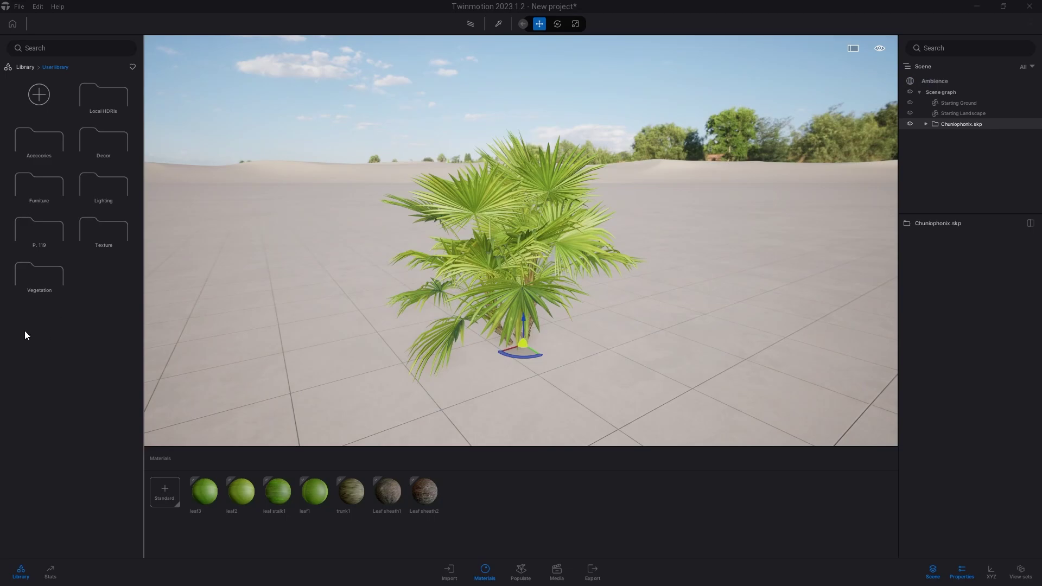
pyautogui.rightClick(985, 129)
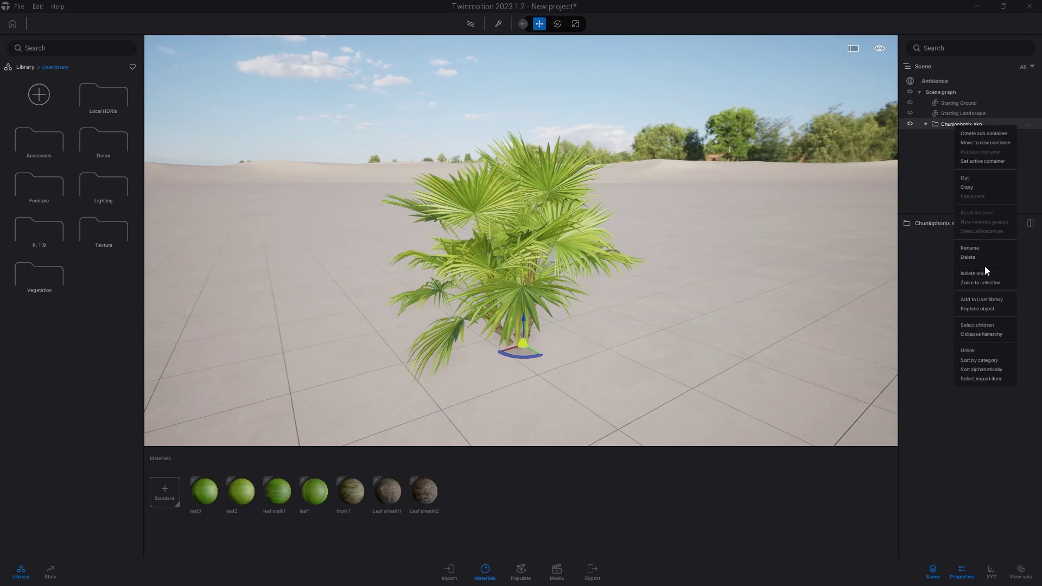
pyautogui.click(989, 301)
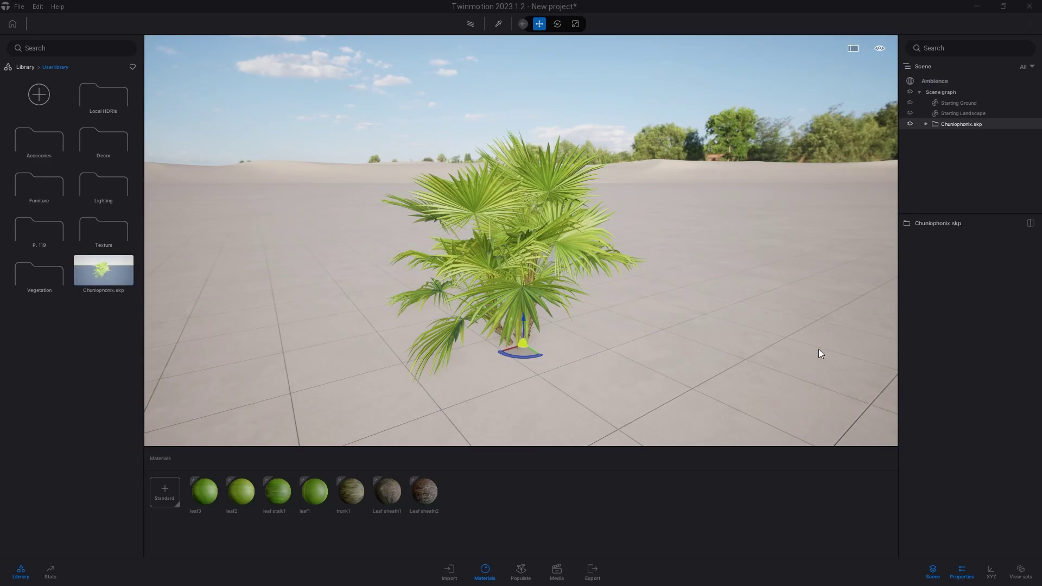
pyautogui.rightClick(964, 127)
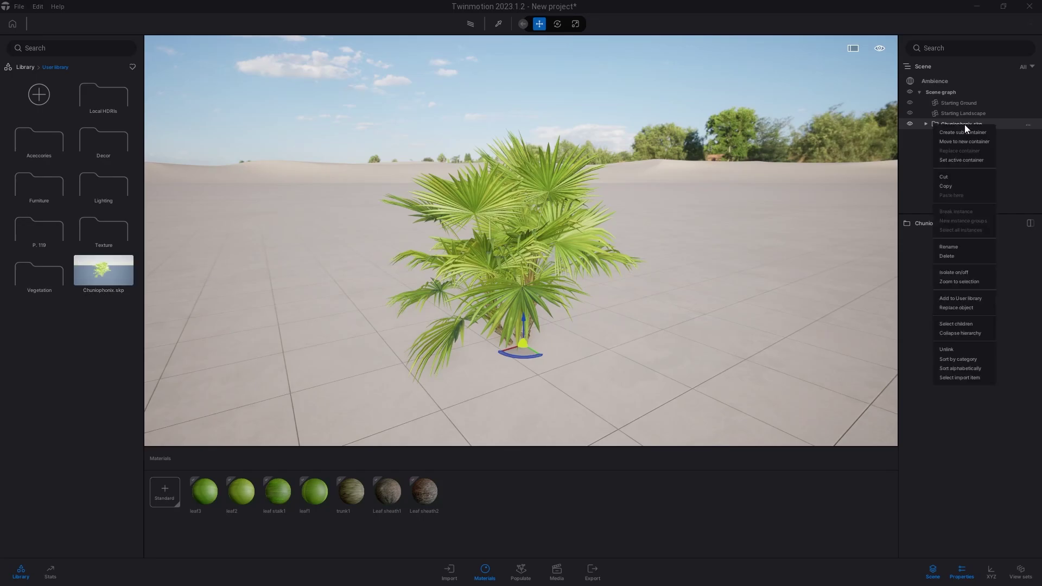
pyautogui.click(948, 256)
# Delete all seven leftover palm materials
pyautogui.click(428, 489)
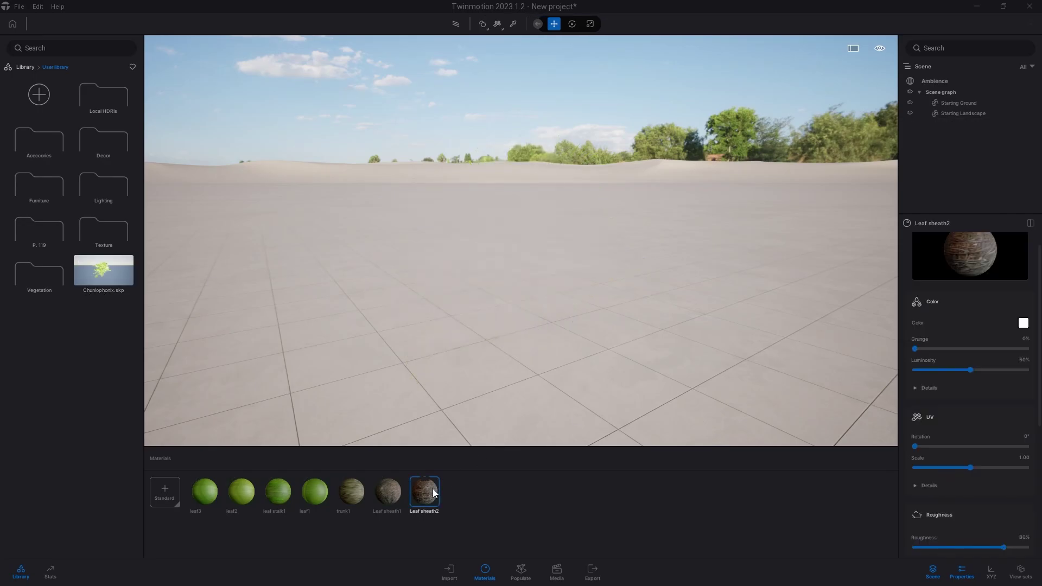
pyautogui.keyDown('shift'); pyautogui.click(216, 493); pyautogui.keyUp('shift')
pyautogui.press('Delete')
# Reload the imported Chuniophonix palm, view it path-traced, then delete it from the scene
pyautogui.click(449, 571)
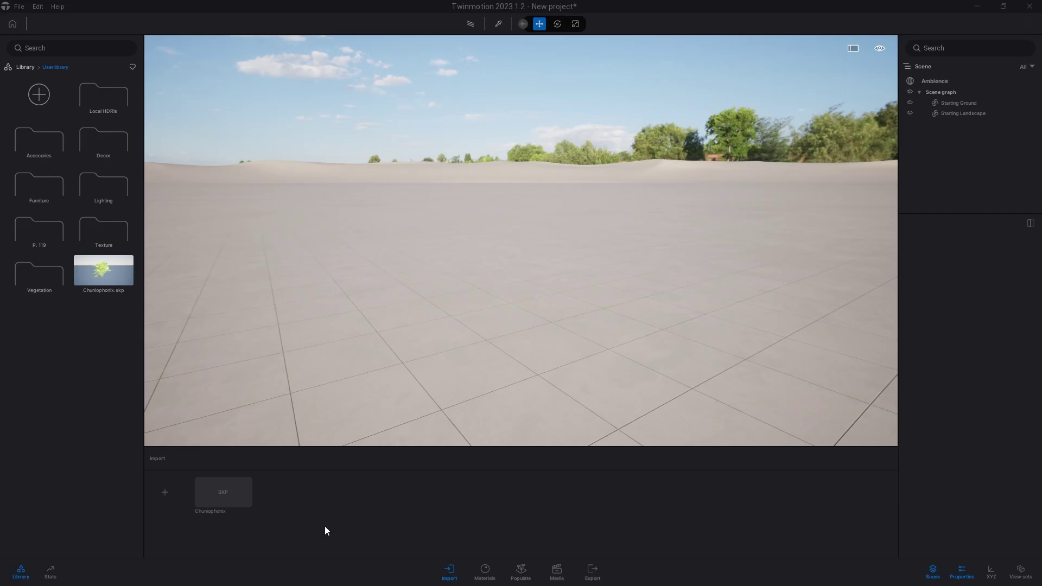
pyautogui.click(217, 479)
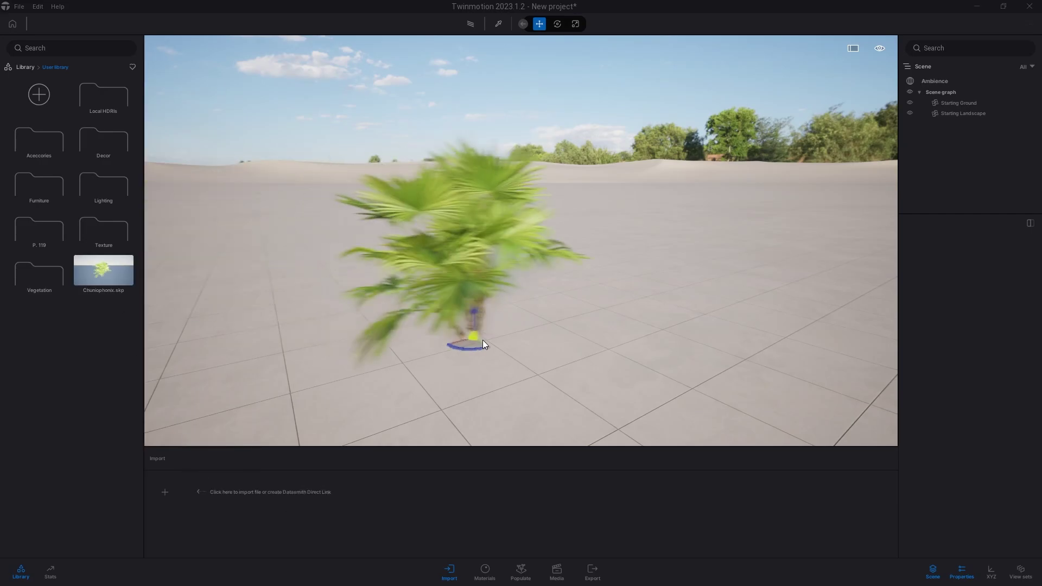
pyautogui.moveTo(537, 337); pyautogui.dragTo(578, 358, button='right')
pyautogui.press('r')
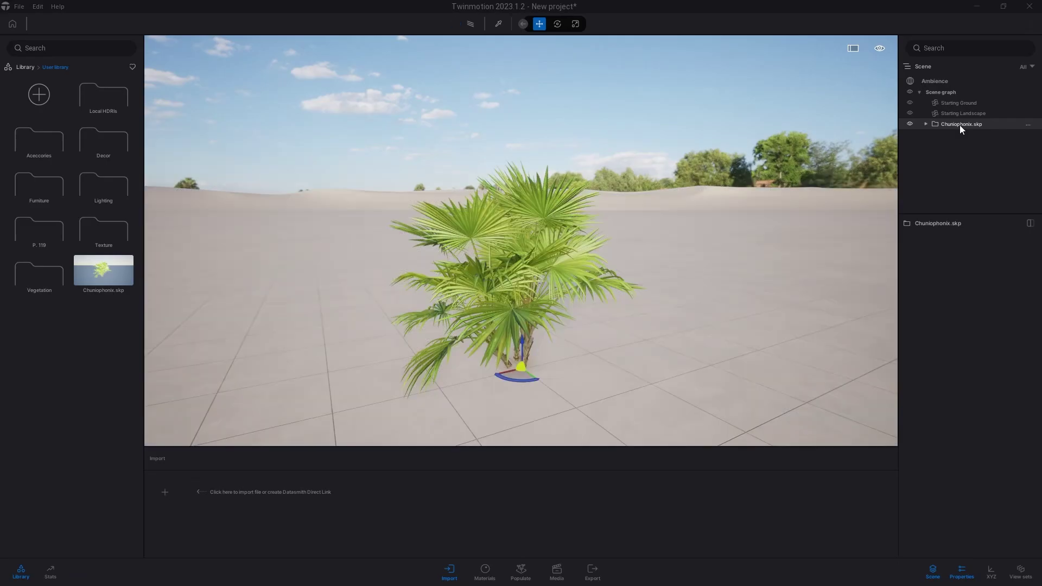
pyautogui.rightClick(957, 125)
pyautogui.click(944, 256)
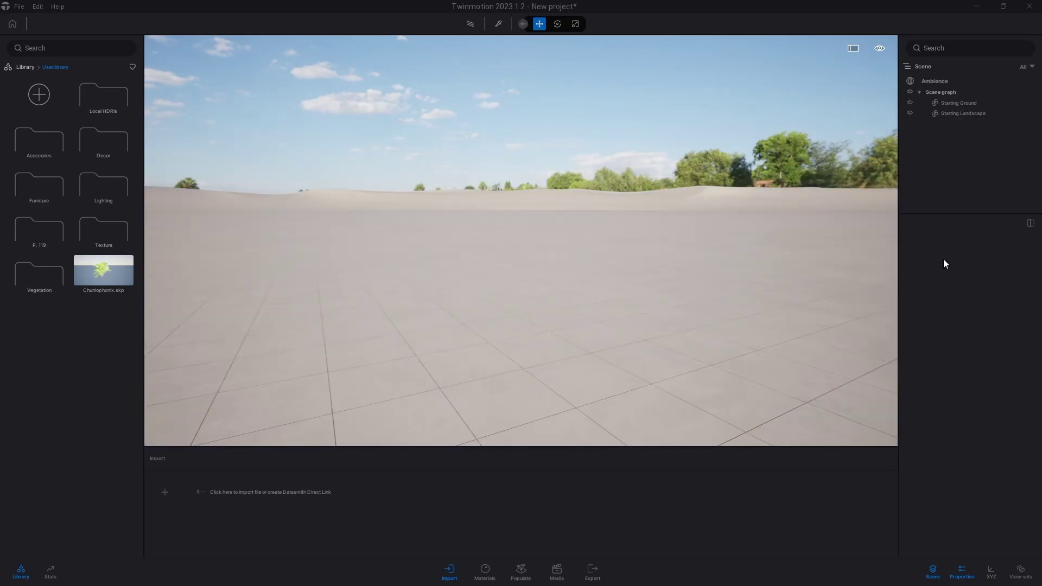
# Open the Exterior Scene project from the recent projects list
pyautogui.click(20, 7)
pyautogui.moveTo(58, 47)
pyautogui.click(142, 49)
# Discard the new project's changes and place the Chuniophonix.skp palm on the stone path
pyautogui.click(528, 320)
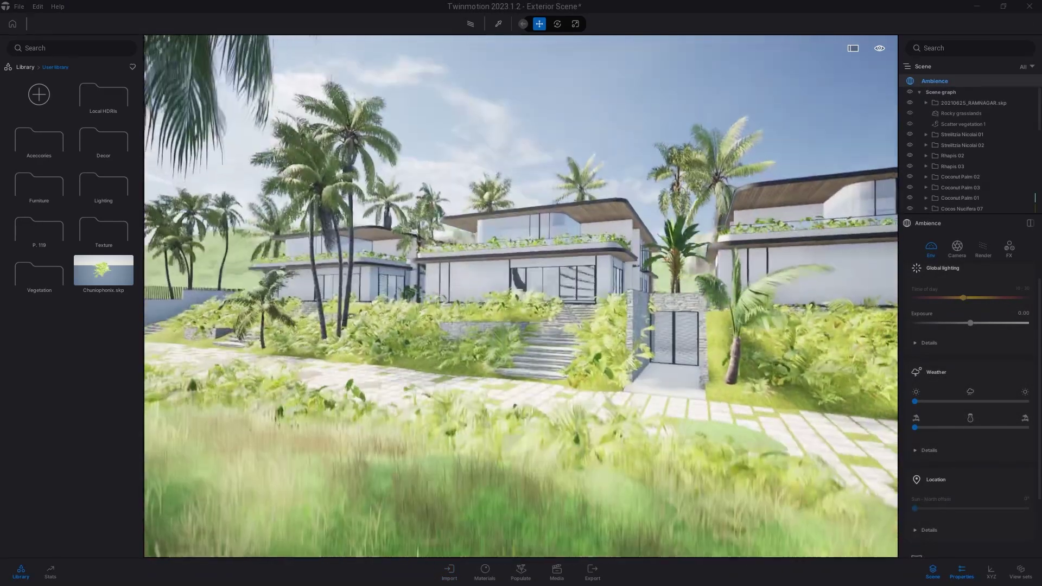
pyautogui.moveTo(521, 296); pyautogui.dragTo(575, 325, button='right')
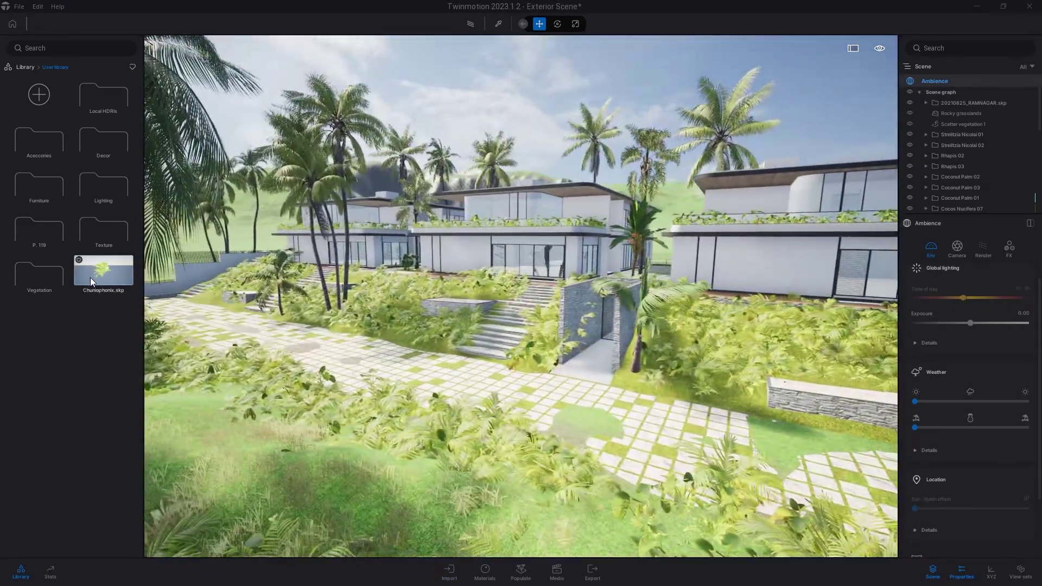
pyautogui.moveTo(103, 271); pyautogui.dragTo(531, 408)
pyautogui.moveTo(530, 408); pyautogui.dragTo(606, 441, button='right')
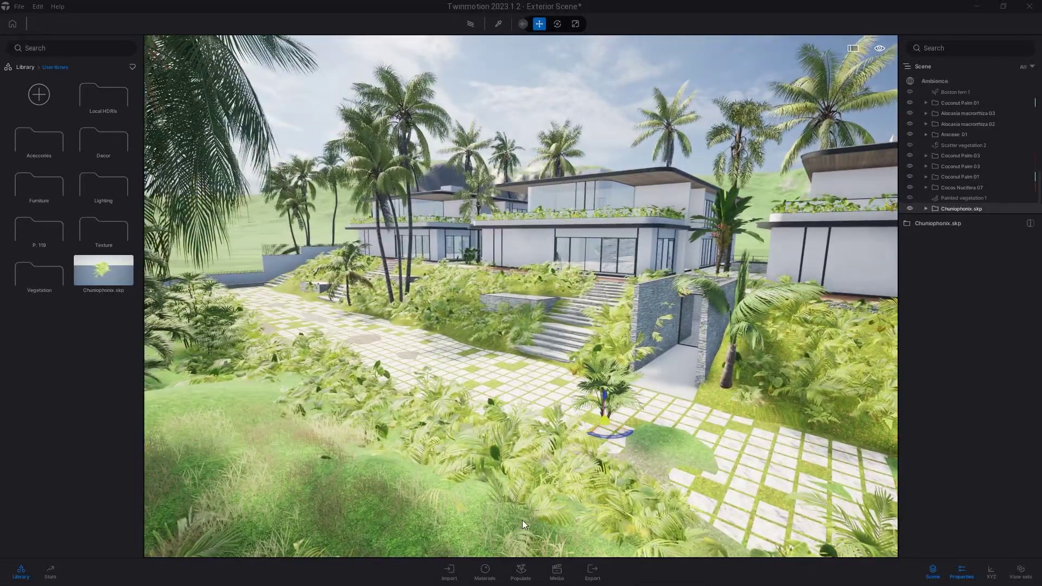
pyautogui.click(557, 571)
pyautogui.click(296, 498)
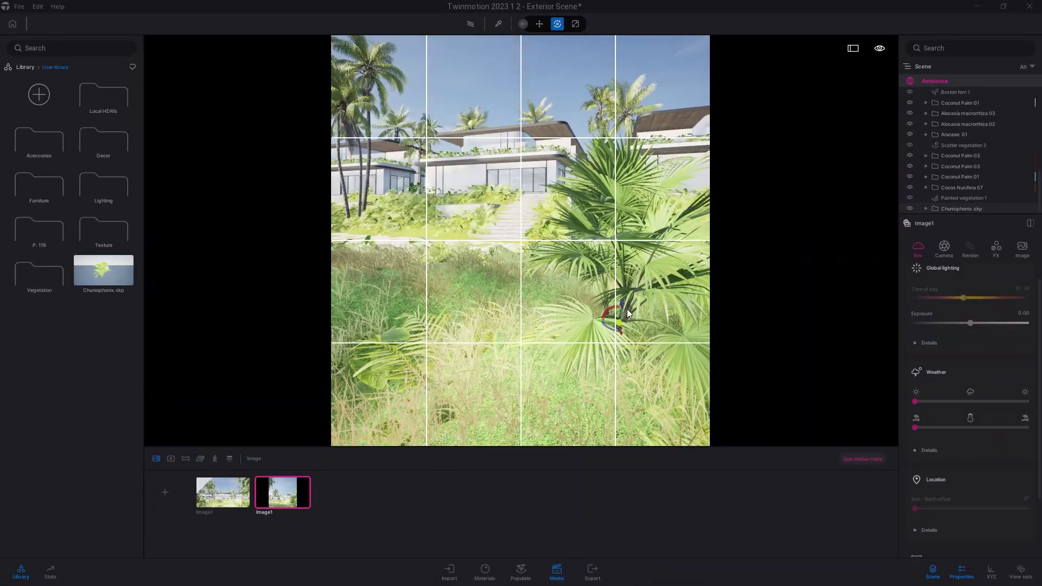
pyautogui.moveTo(619, 323); pyautogui.dragTo(472, 386)
pyautogui.click(296, 485)
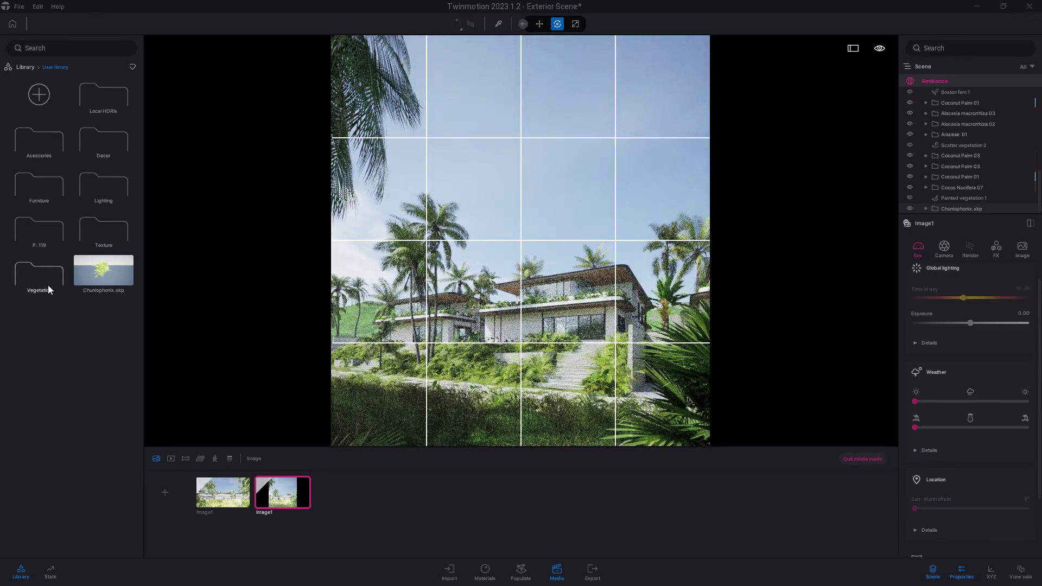
# Add a Chamaedorea and a Chuniophonix 01 palm from Vegetation > Tropical Plant
pyautogui.click(48, 285)
pyautogui.click(101, 194)
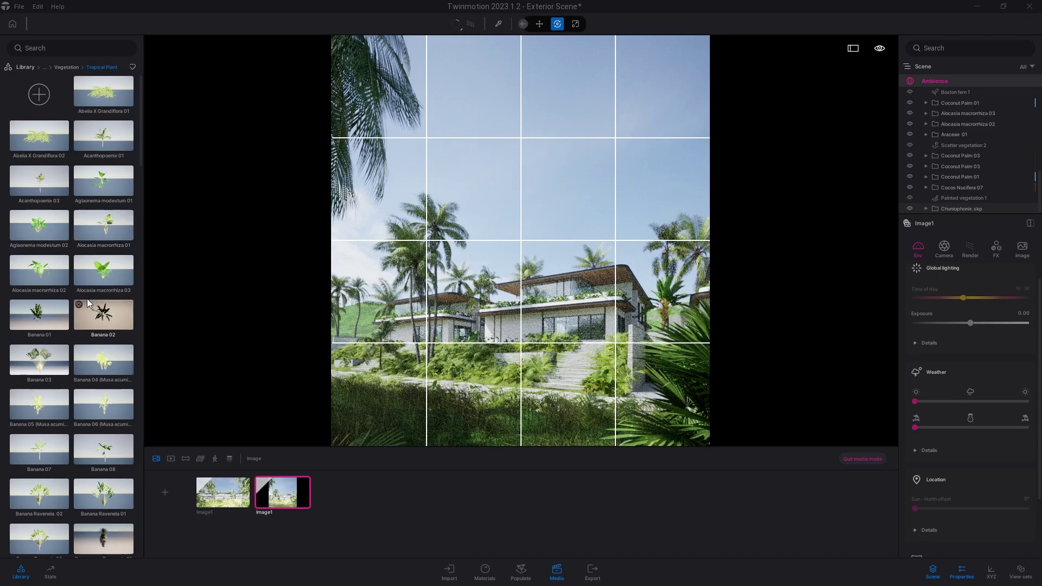
pyautogui.scroll(-4, 65, 396)
pyautogui.scroll(-3, 65, 396)
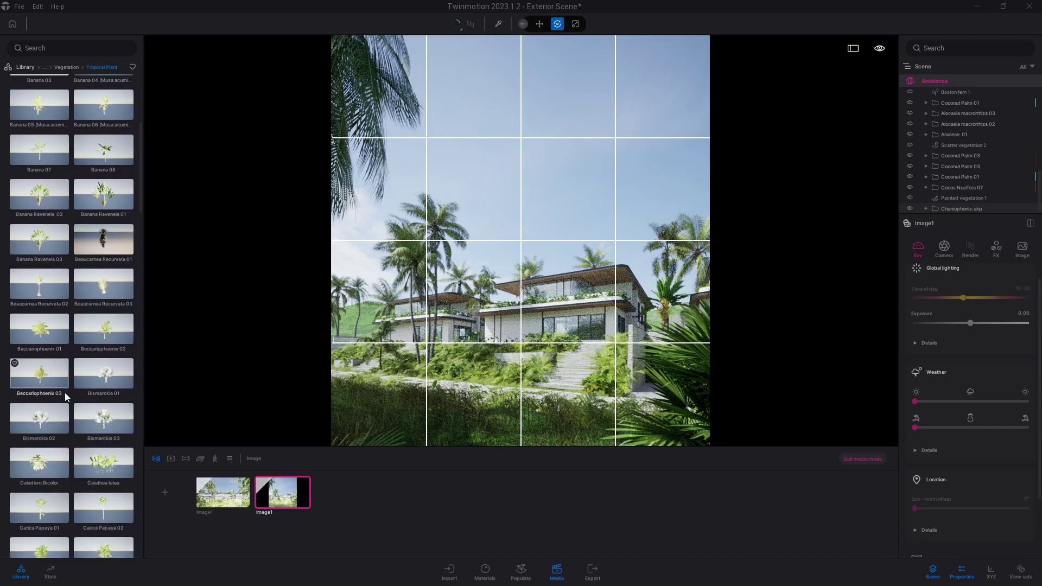
pyautogui.scroll(-3, 63, 405)
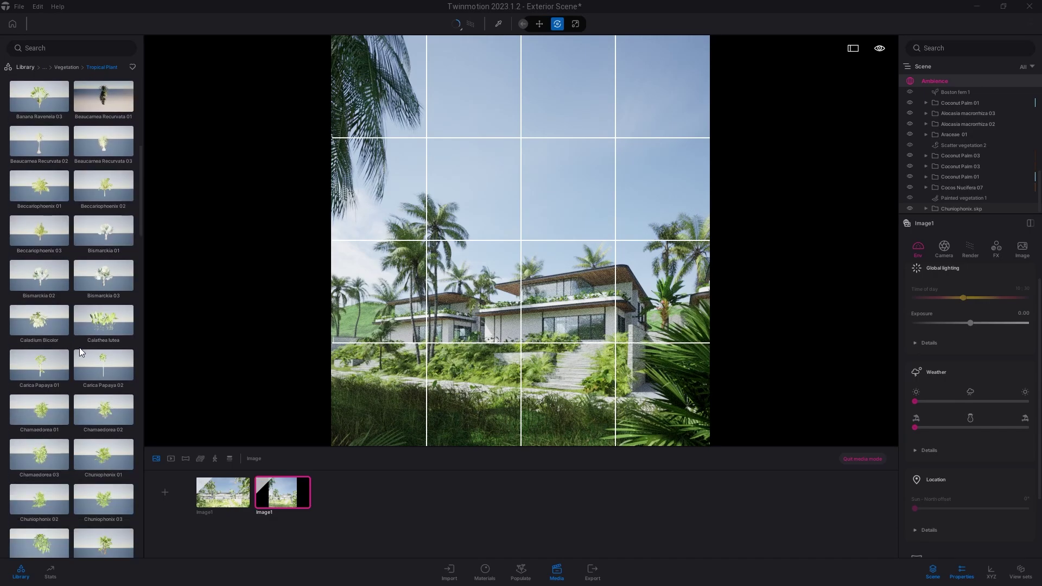
pyautogui.scroll(-1, 46, 425)
pyautogui.moveTo(52, 442); pyautogui.dragTo(337, 400)
pyautogui.moveTo(109, 448); pyautogui.dragTo(276, 419)
# Pick the leaf1 material from the scene and set its luminosity to 100%
pyautogui.click(522, 203)
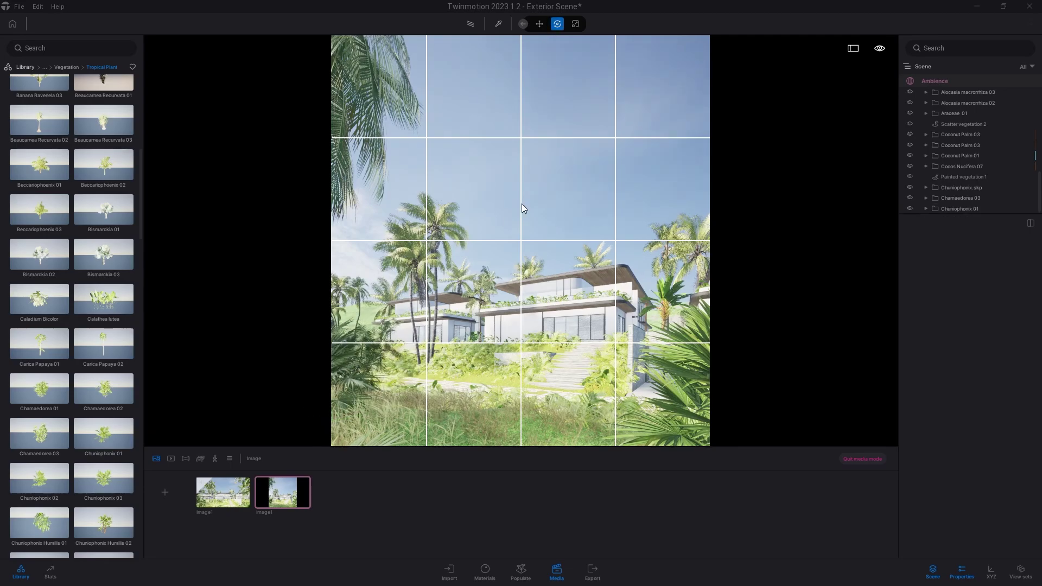
pyautogui.press('r')
pyautogui.press('t')
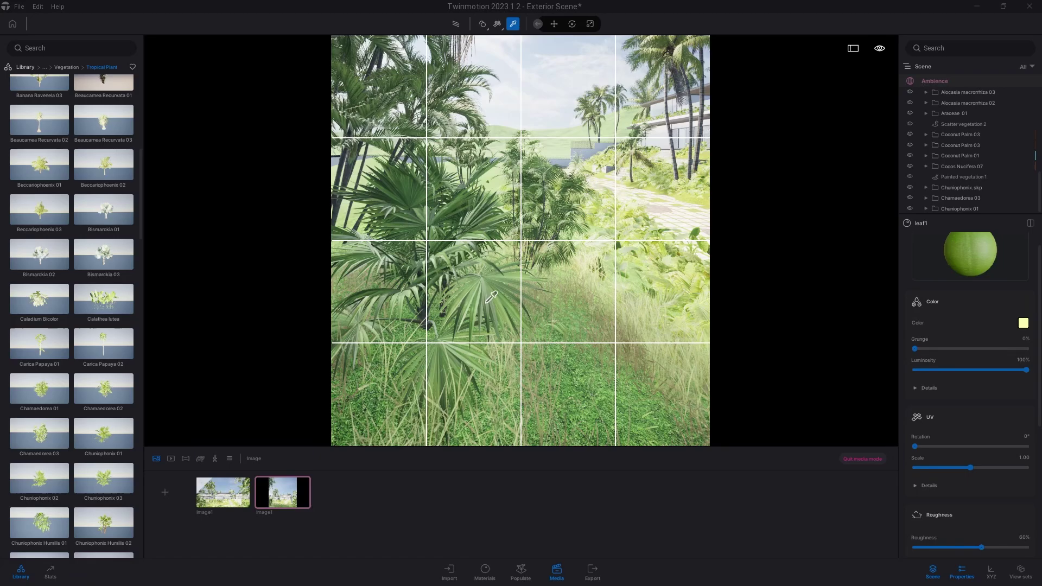
pyautogui.moveTo(972, 369); pyautogui.dragTo(1038, 378)
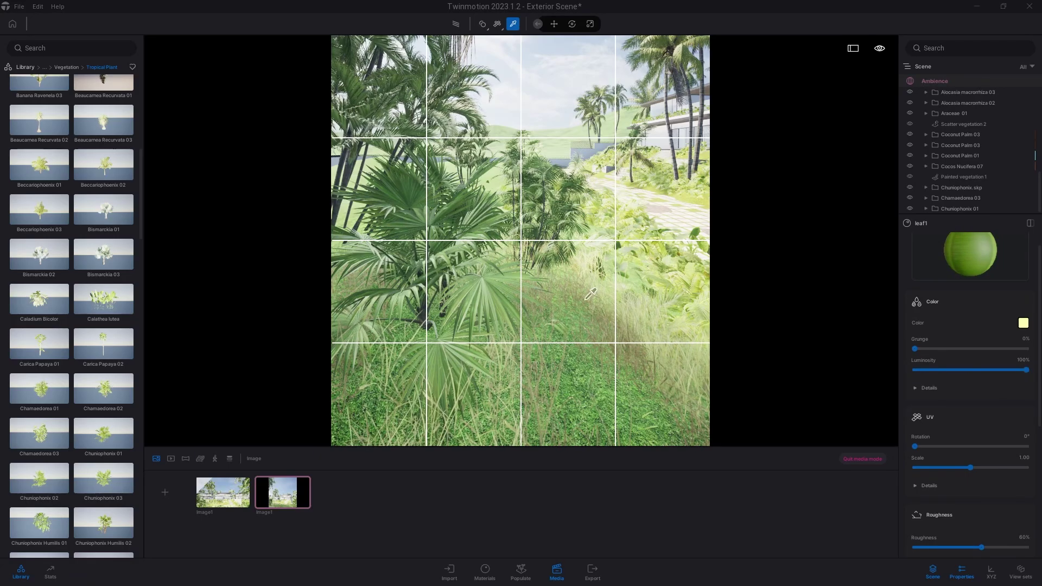
pyautogui.moveTo(803, 336); pyautogui.dragTo(823, 319, button='right')
pyautogui.press('s')
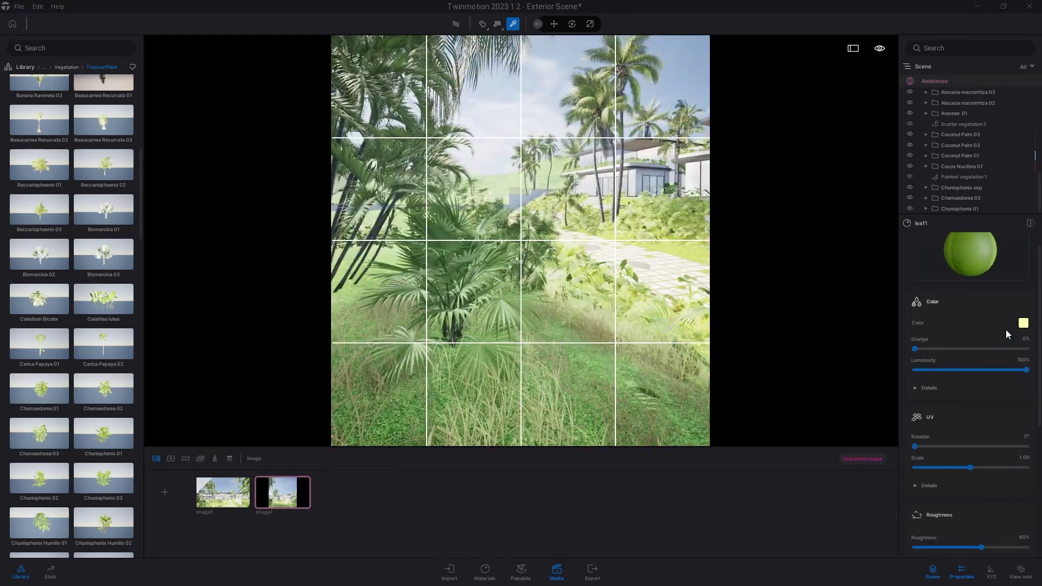
# Try a cyan tint on leaf1, cancel it, and recall the Image1 saved view
pyautogui.click(1023, 324)
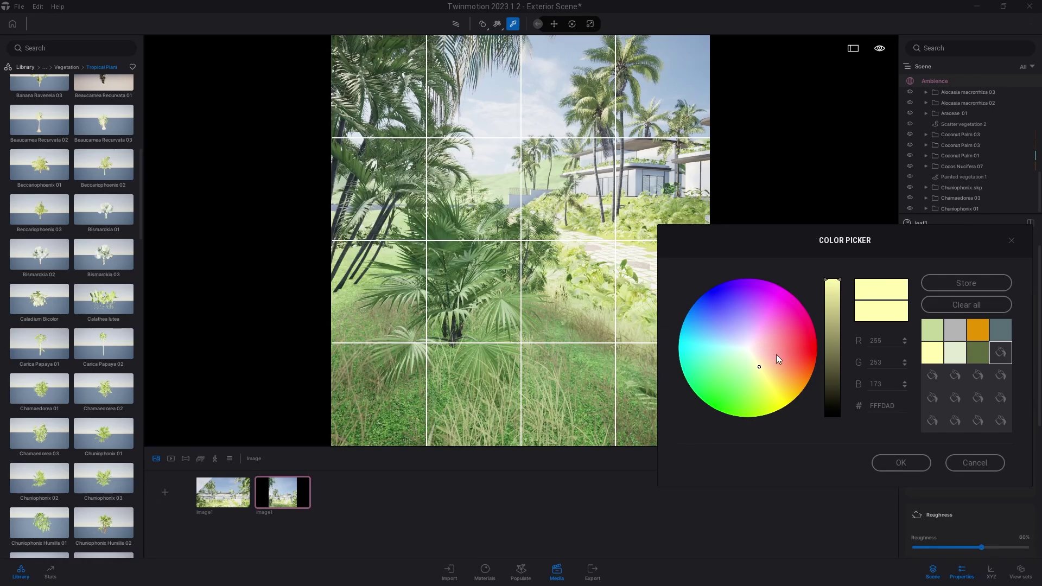
pyautogui.moveTo(775, 353)
pyautogui.mouseDown()
pyautogui.moveTo(751, 331)
pyautogui.moveTo(693, 341)
pyautogui.mouseUp()
pyautogui.click(974, 463)
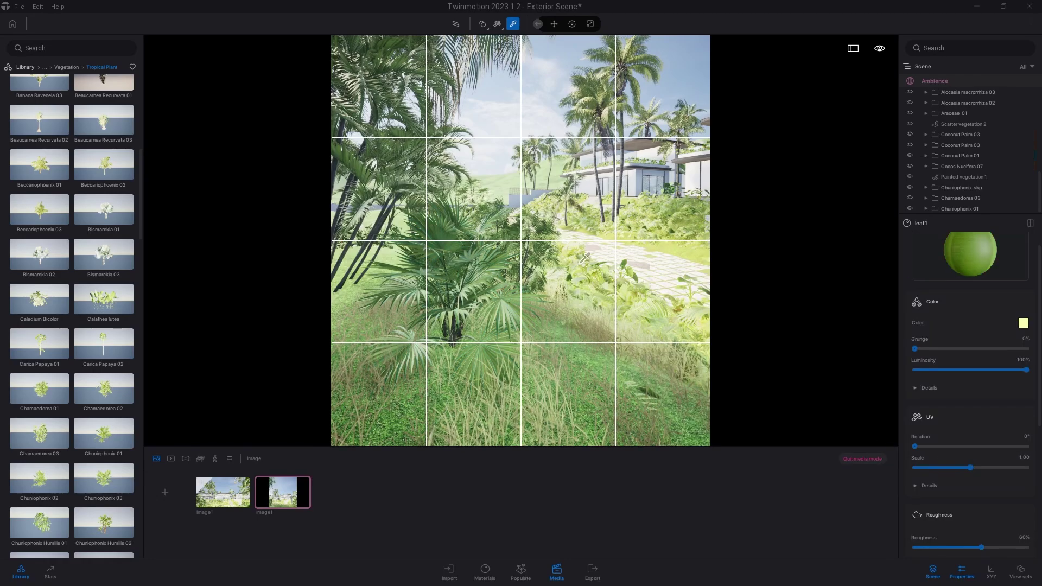
pyautogui.click(302, 490)
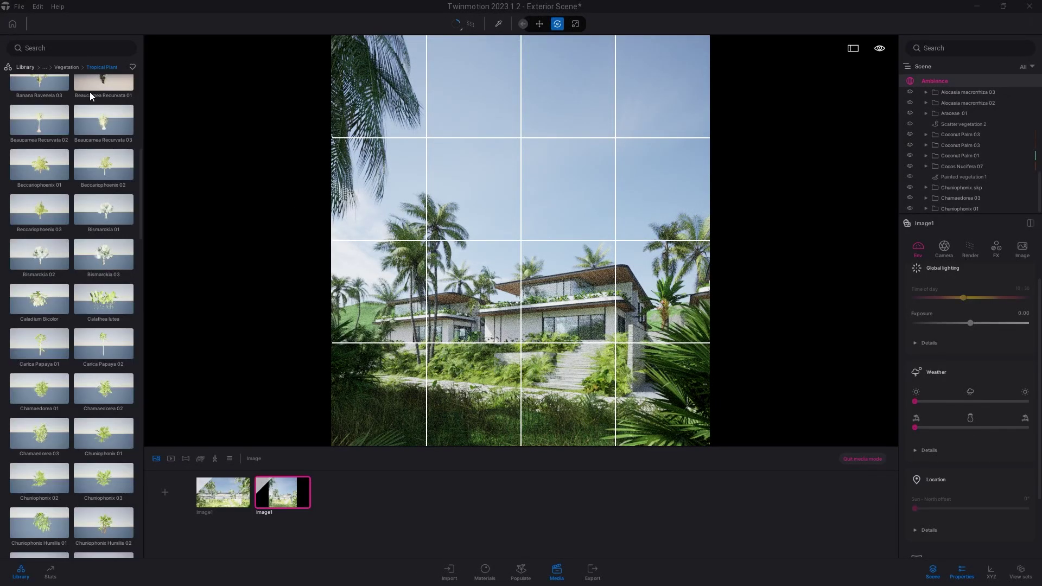
pyautogui.click(70, 69)
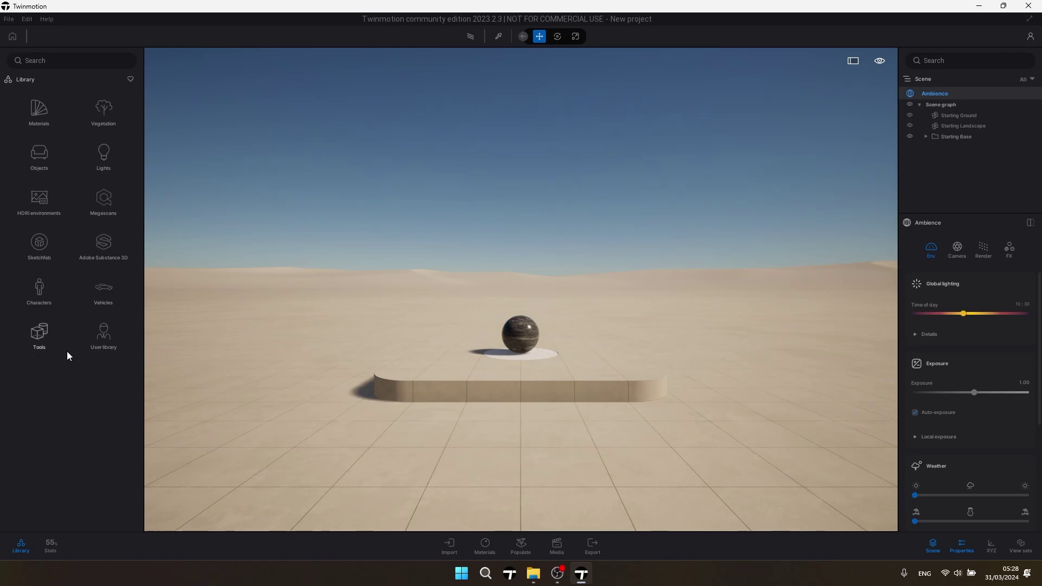
# In Preferences, expand Custom paths and inspect the User library folder path, then close the chooser
pyautogui.click(95, 351)
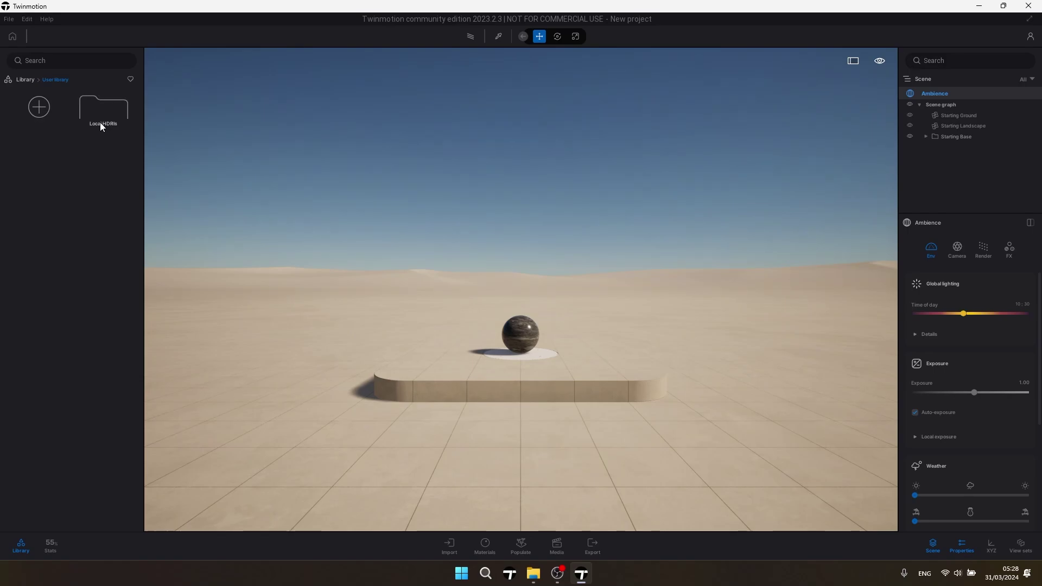
pyautogui.moveTo(513, 376); pyautogui.dragTo(505, 363, button='right')
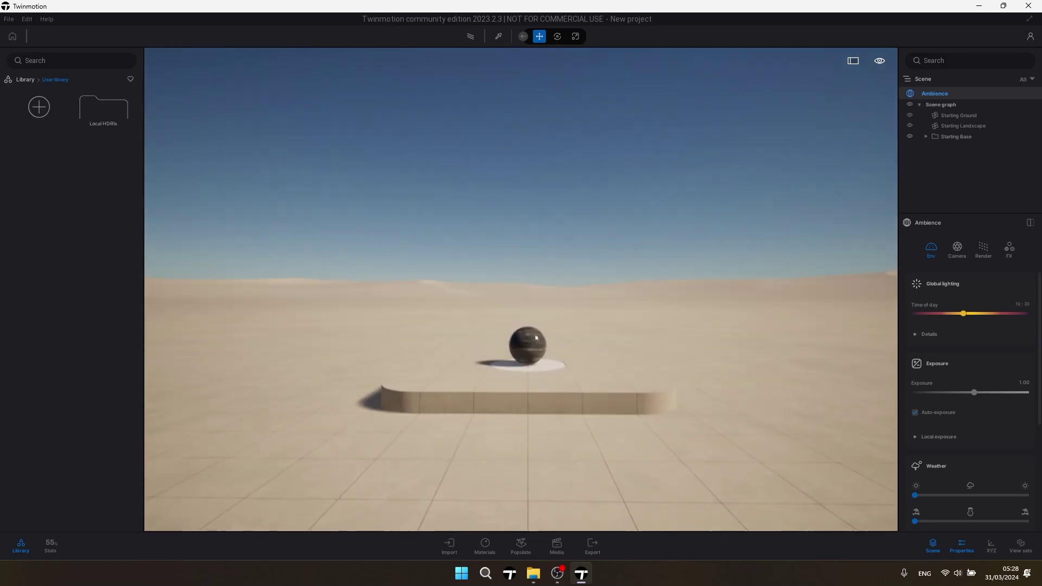
pyautogui.click(26, 18)
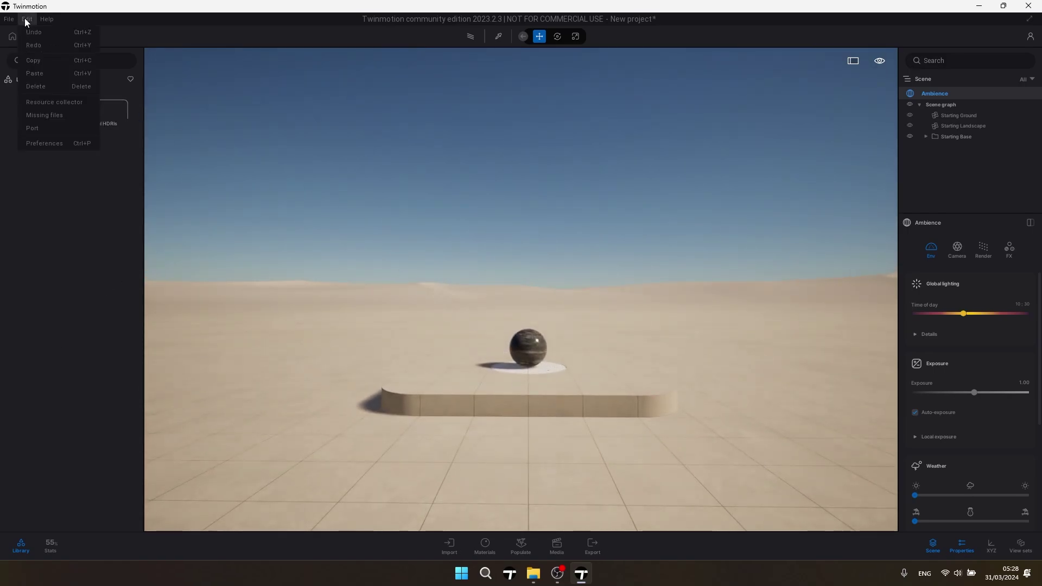
pyautogui.click(51, 144)
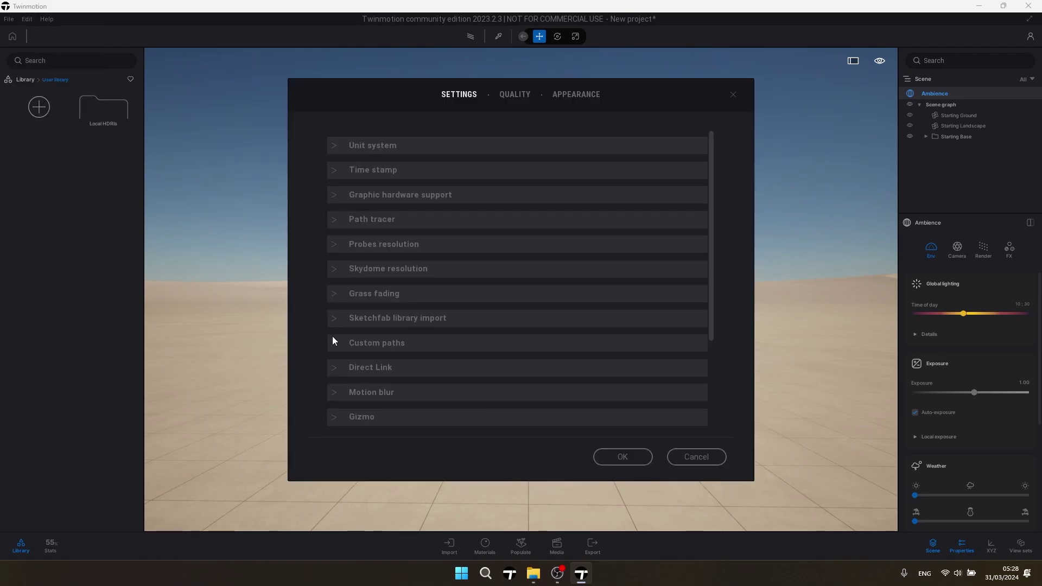
pyautogui.click(333, 341)
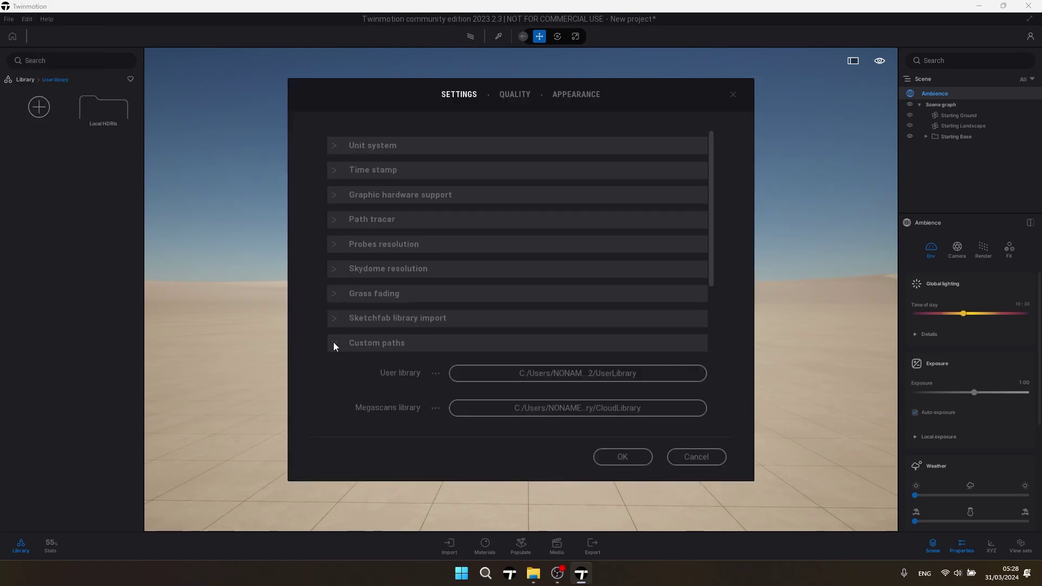
pyautogui.click(498, 379)
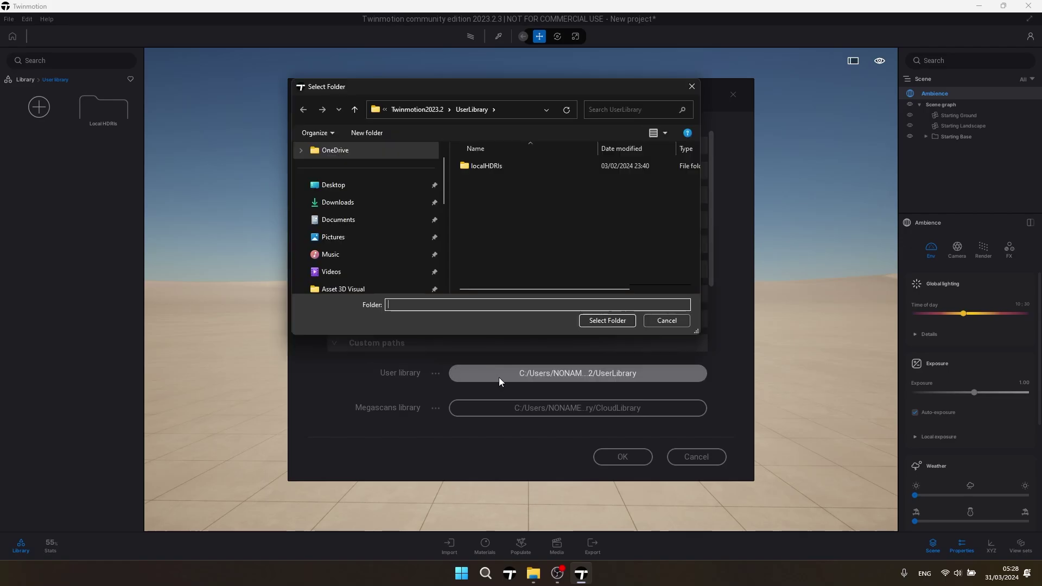
pyautogui.click(505, 110)
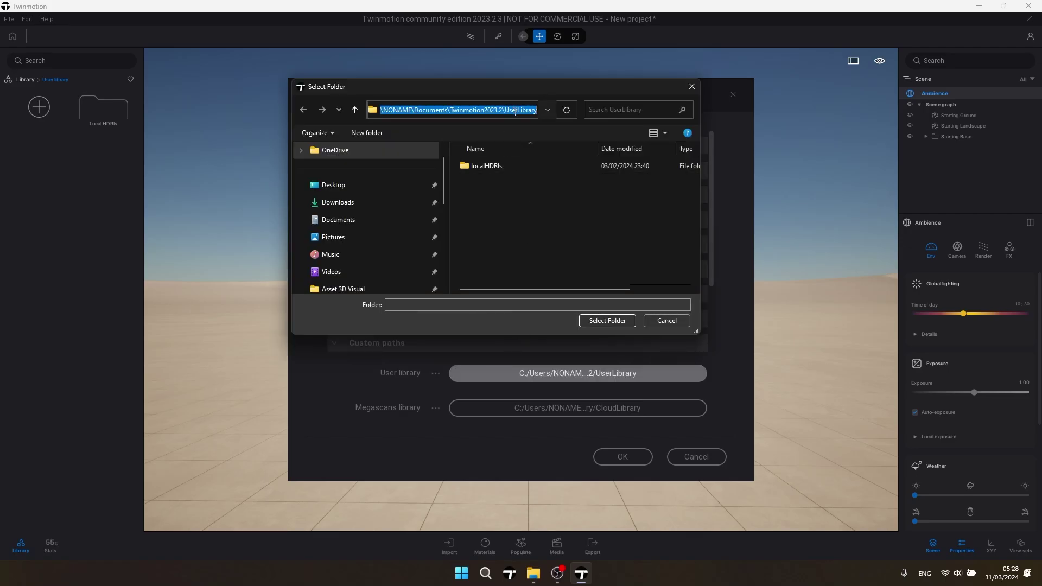
pyautogui.click(690, 87)
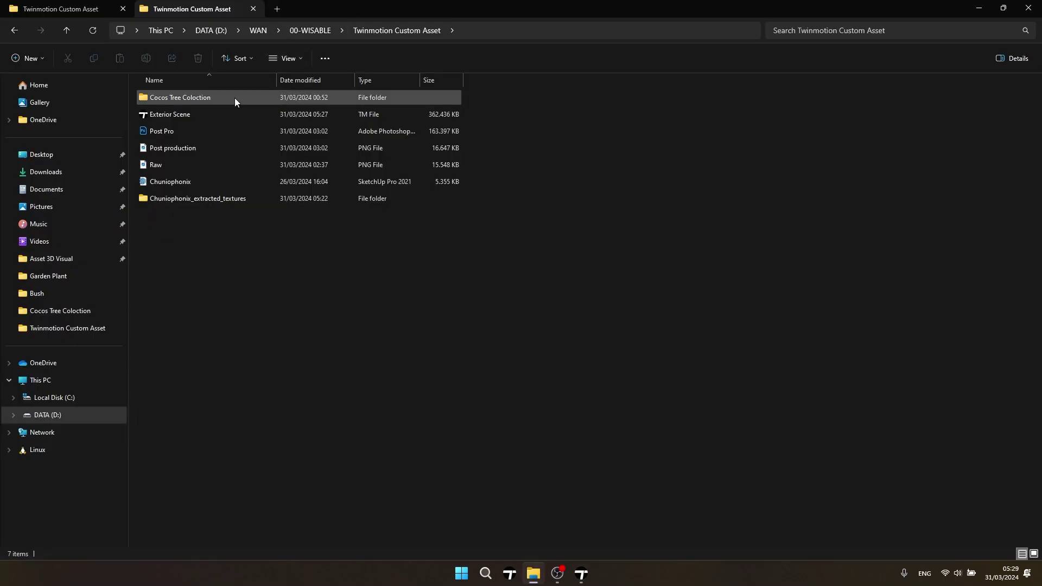
# Browse the Cocos Tree Colection and custom asset library folders, selecting Chuniophonix.tmi
pyautogui.doubleClick(235, 100)
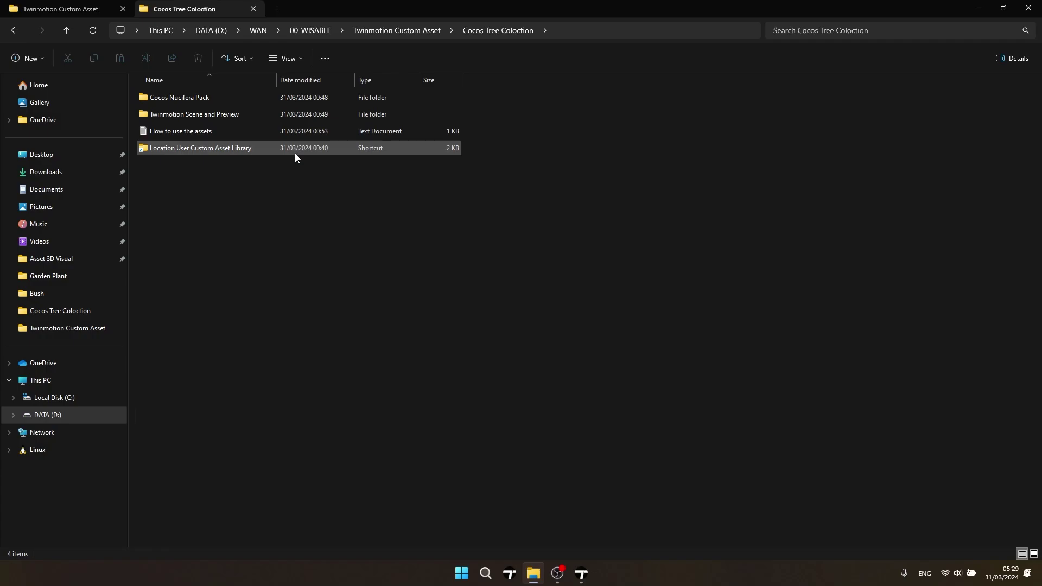
pyautogui.doubleClick(295, 154)
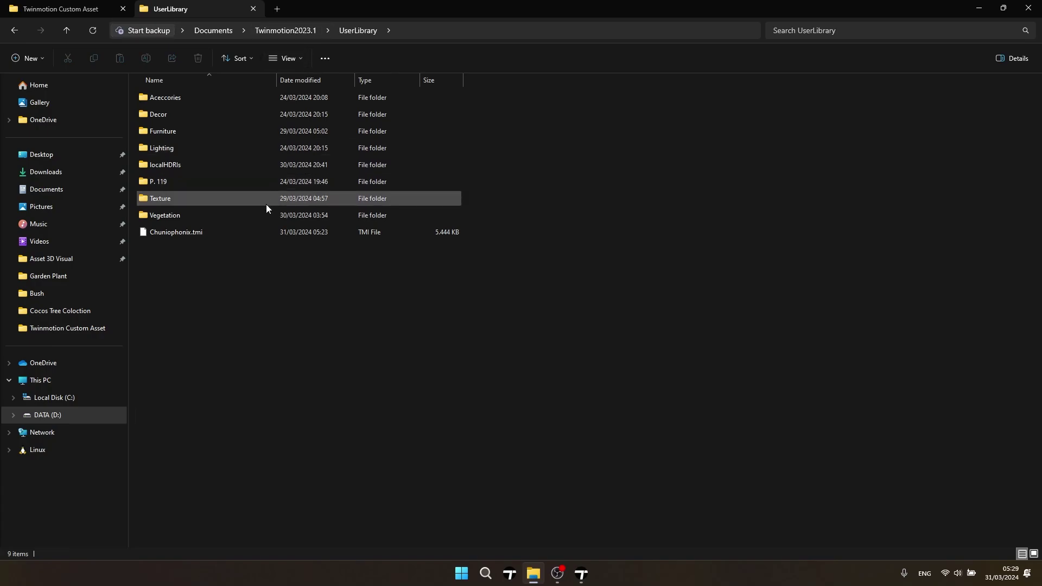
pyautogui.click(265, 232)
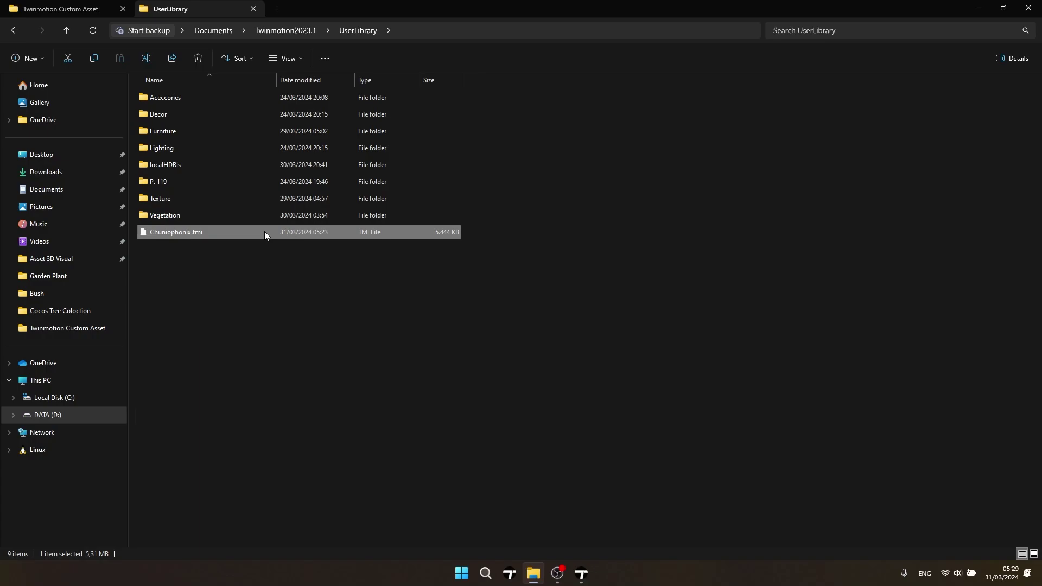
# Navigate from Documents into Twinmotion2023.2 > UserLibrary and select the localHDRIs folder
pyautogui.click(290, 31)
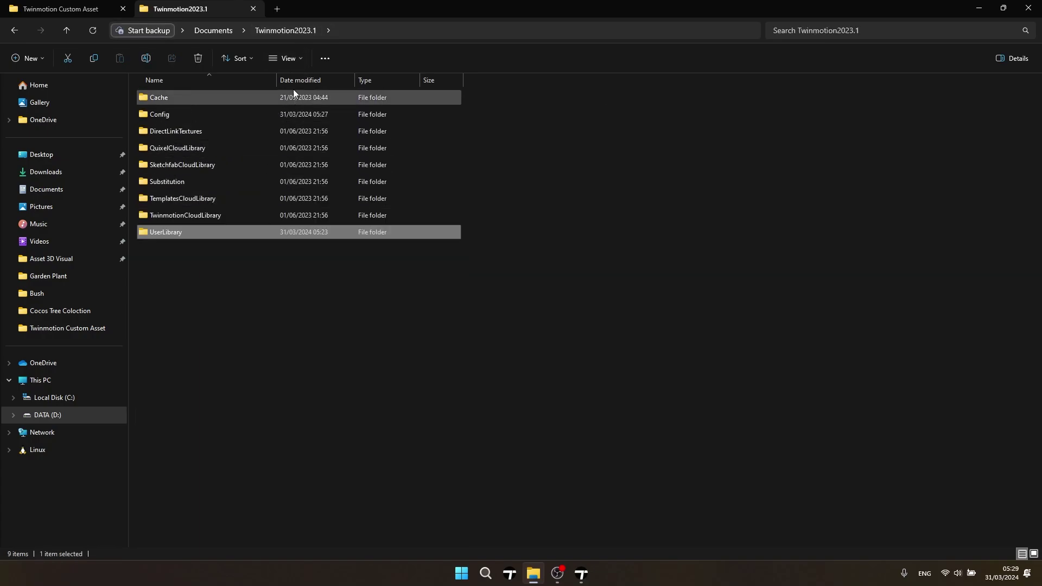
pyautogui.click(228, 32)
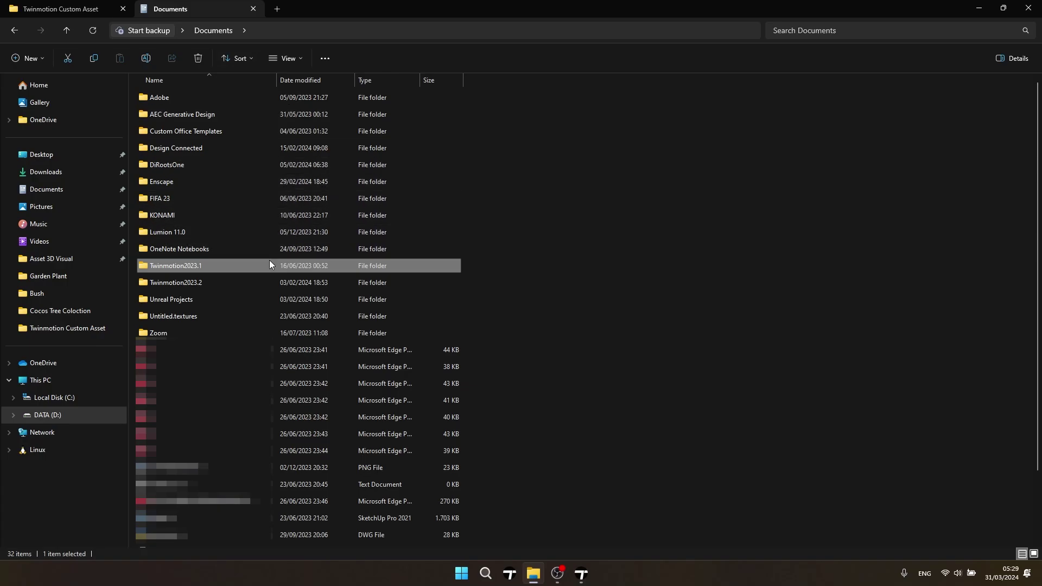
pyautogui.doubleClick(266, 281)
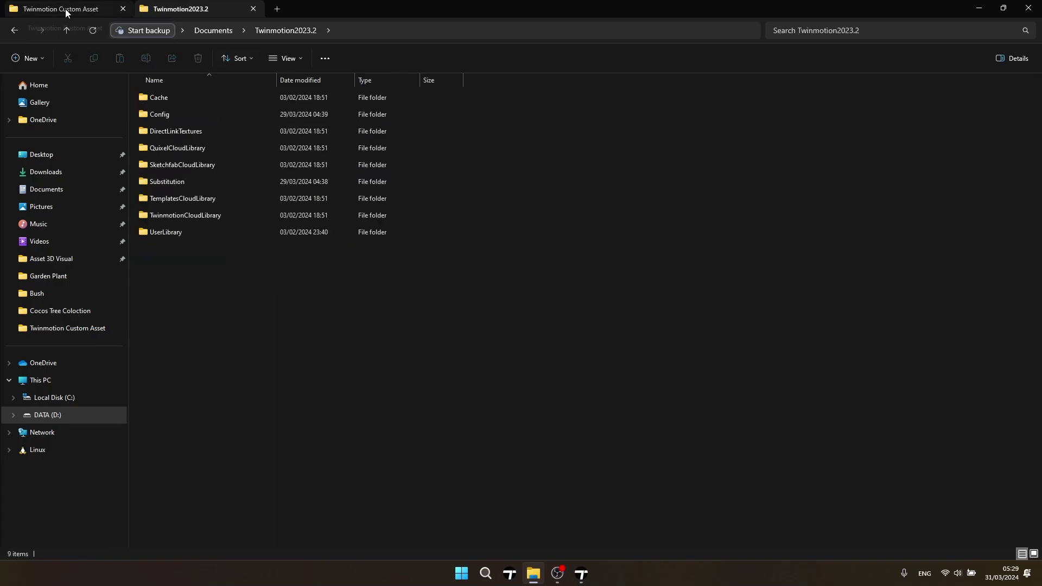
pyautogui.click(213, 232)
pyautogui.doubleClick(213, 232)
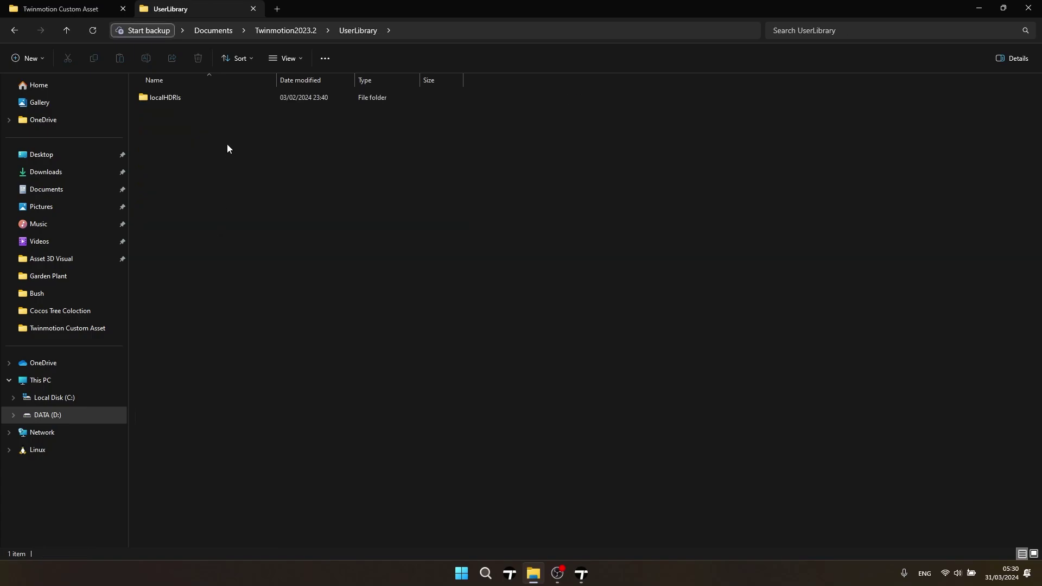
pyautogui.click(273, 101)
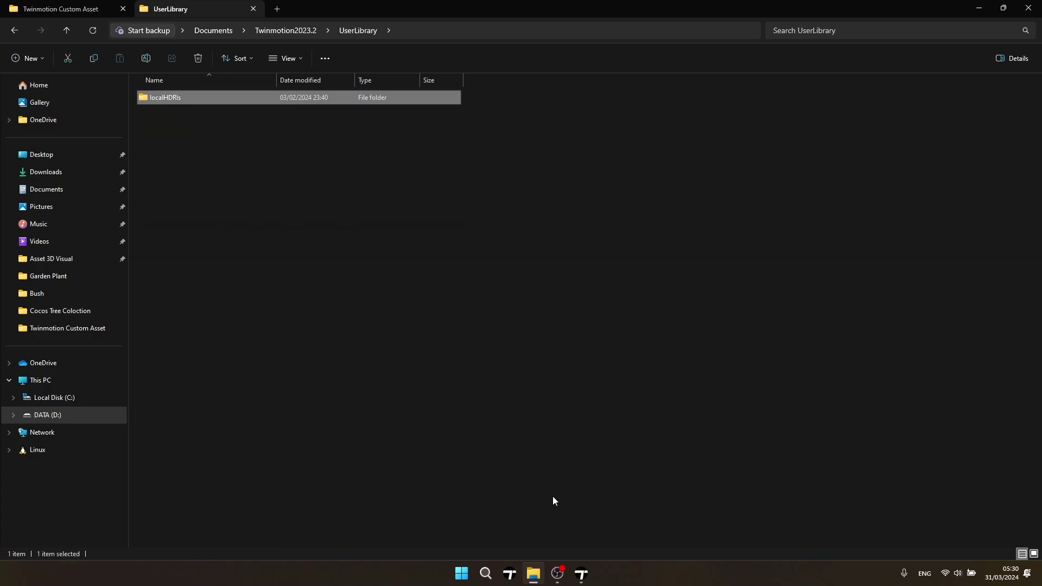
pyautogui.click(579, 574)
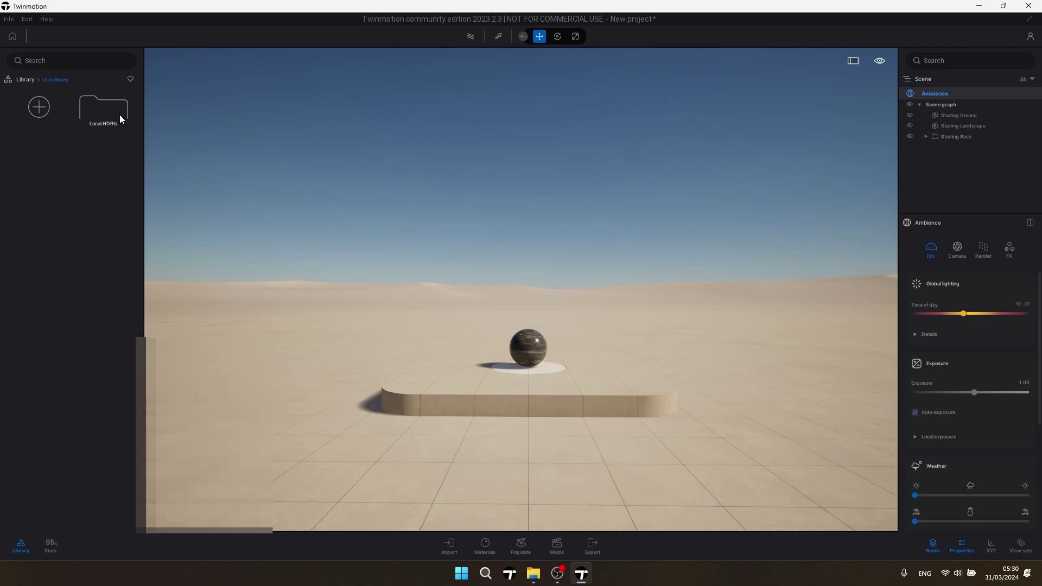
pyautogui.click(583, 576)
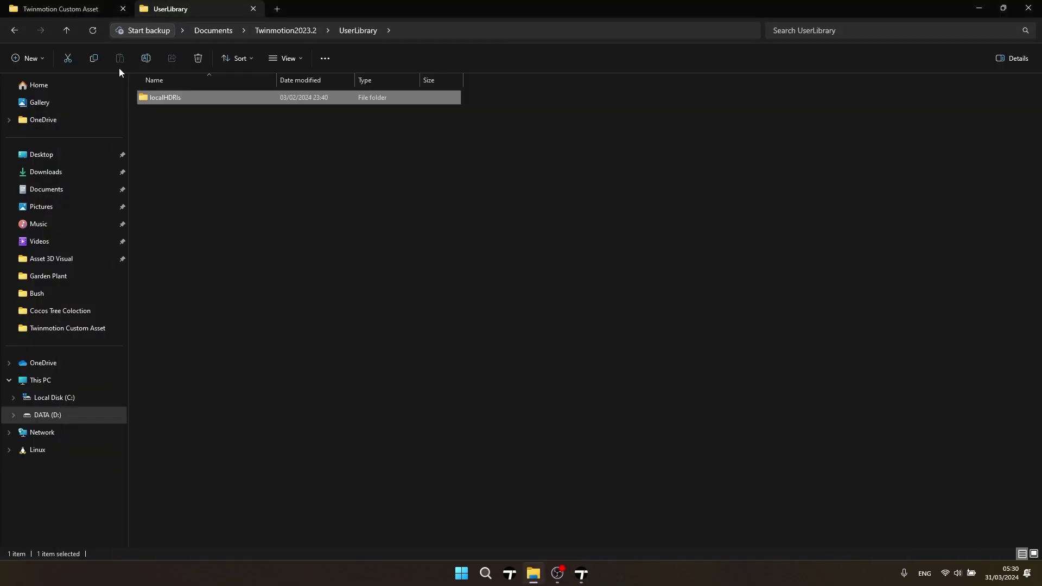
# In File Explorer, browse the Cocos Tree Colection to check the palms in the Cocos Nucifera Pack
pyautogui.click(73, 10)
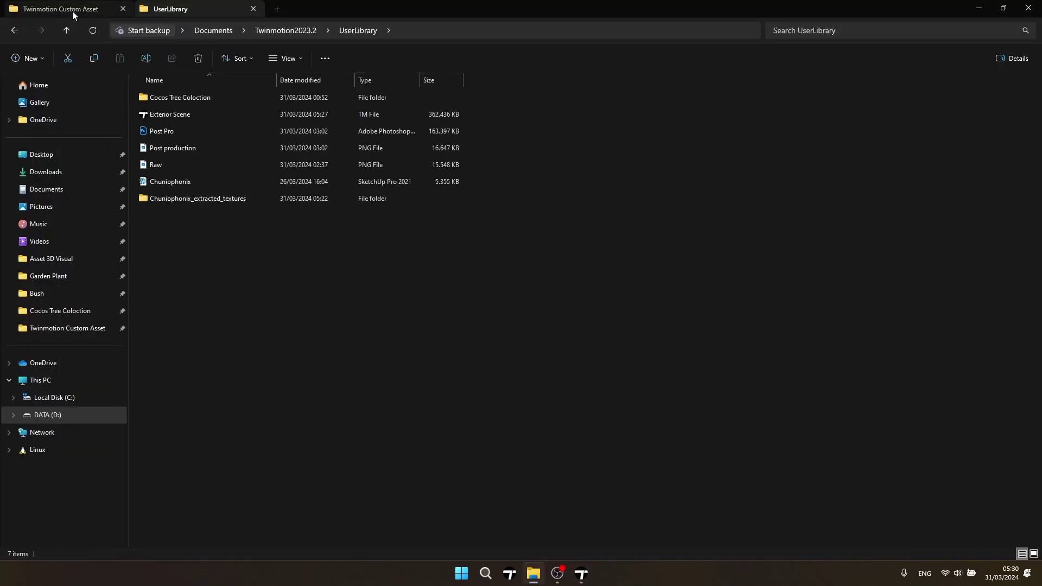
pyautogui.doubleClick(209, 97)
pyautogui.doubleClick(220, 101)
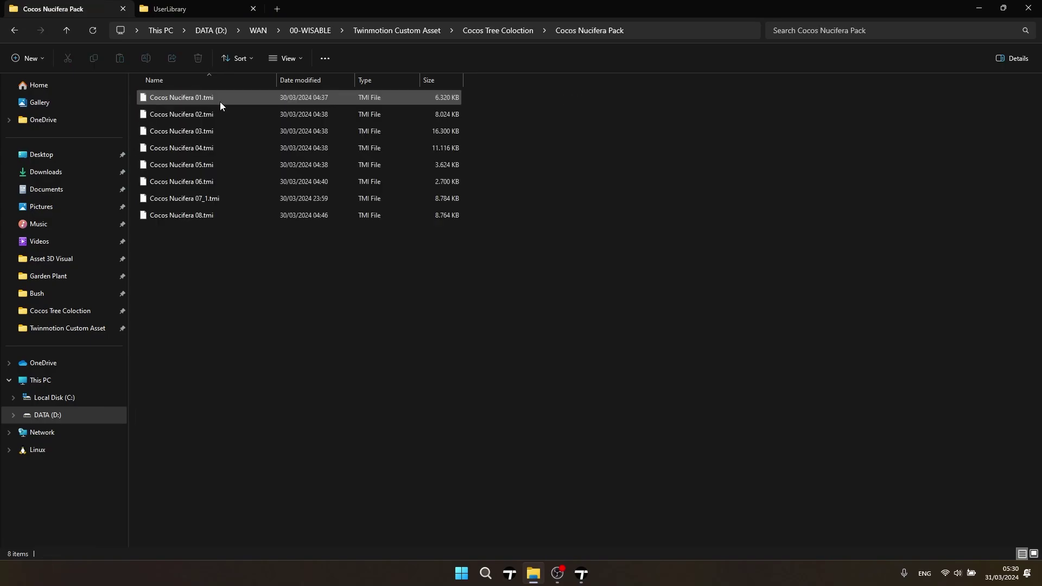
pyautogui.click(518, 34)
# Copy the Cocos Nucifera Pack folder into the Twinmotion2023.2 UserLibrary folder and return to Twinmotion
pyautogui.click(411, 98)
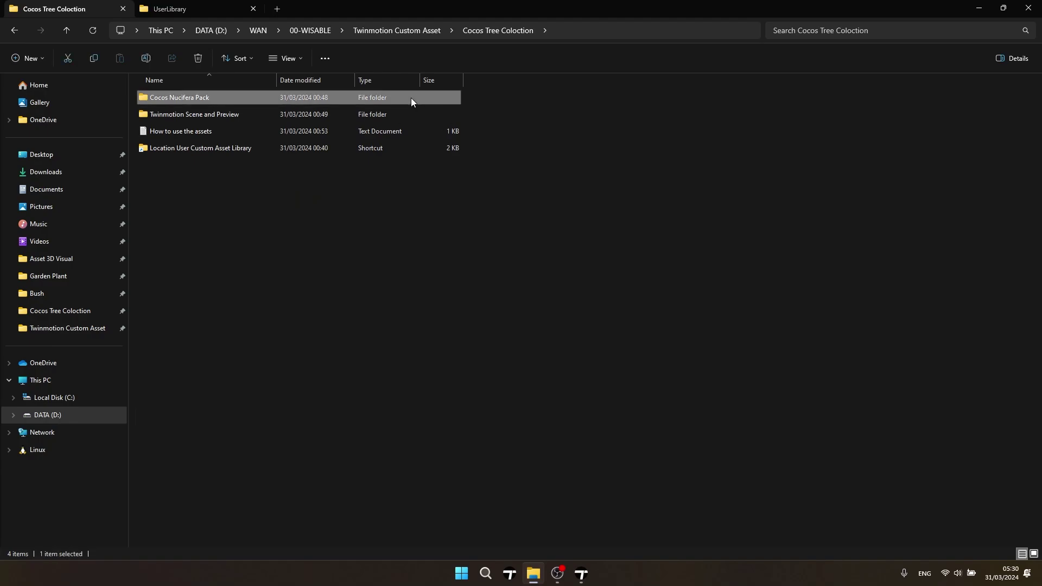
pyautogui.rightClick(411, 98)
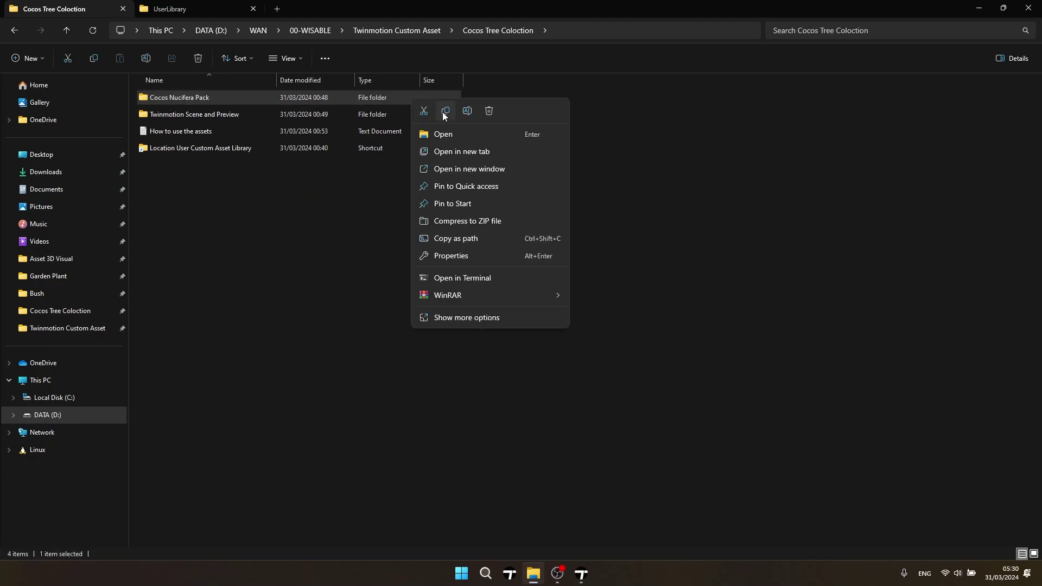
pyautogui.click(443, 109)
pyautogui.click(514, 428)
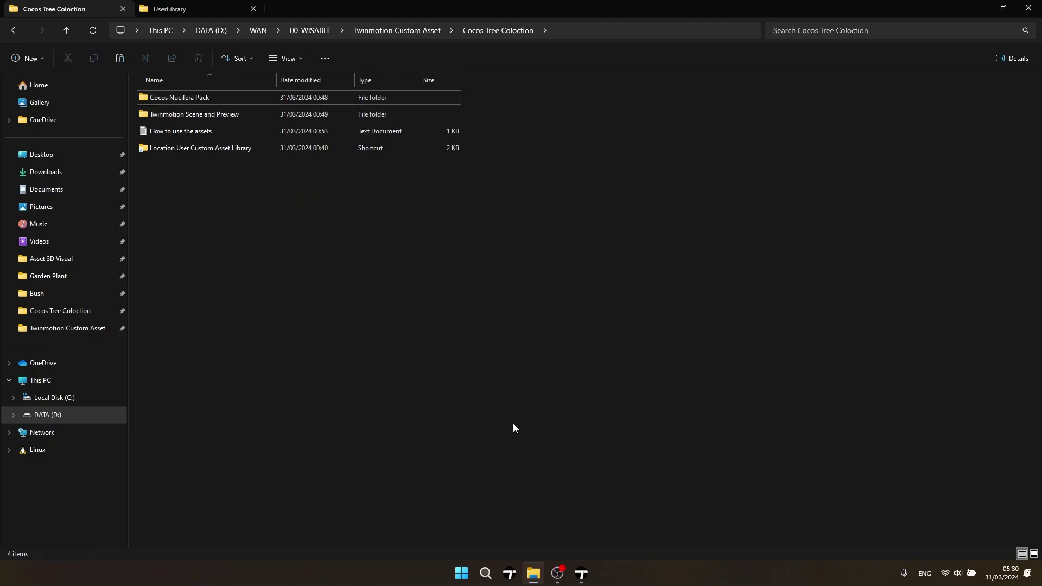
pyautogui.click(196, 9)
pyautogui.click(248, 122)
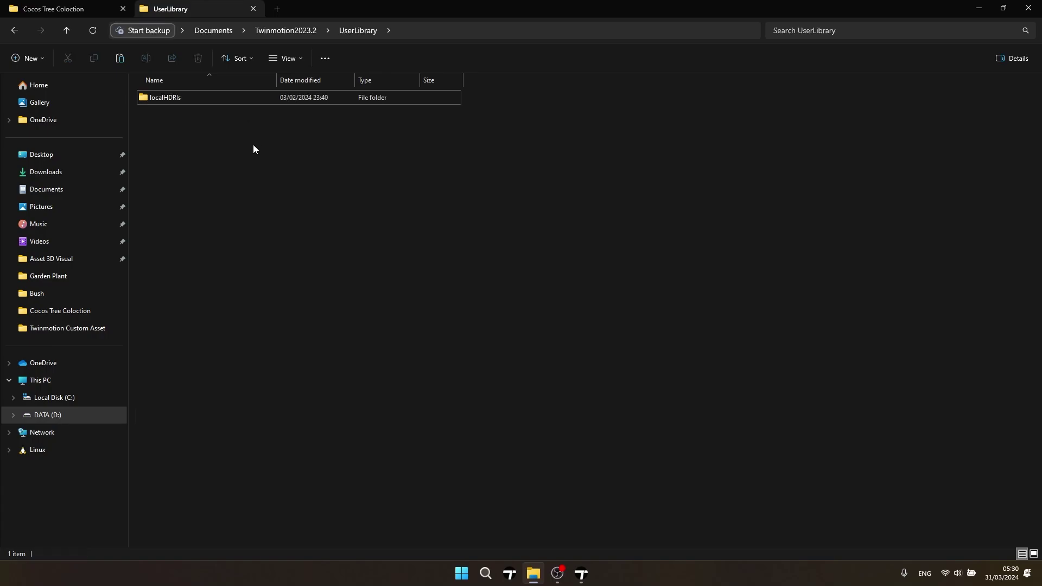
pyautogui.hotkey('ctrl', 'v')
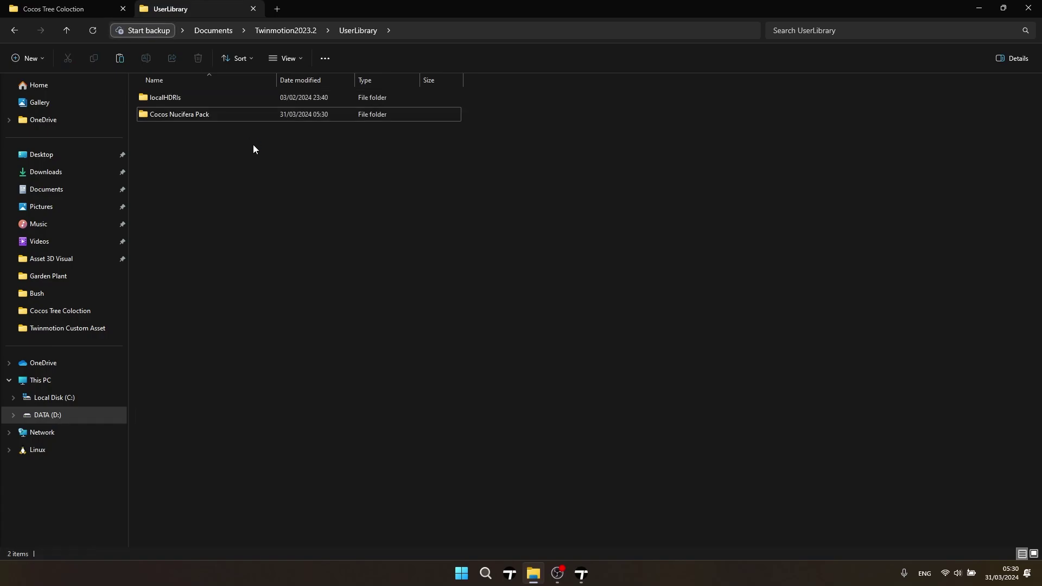
pyautogui.click(582, 572)
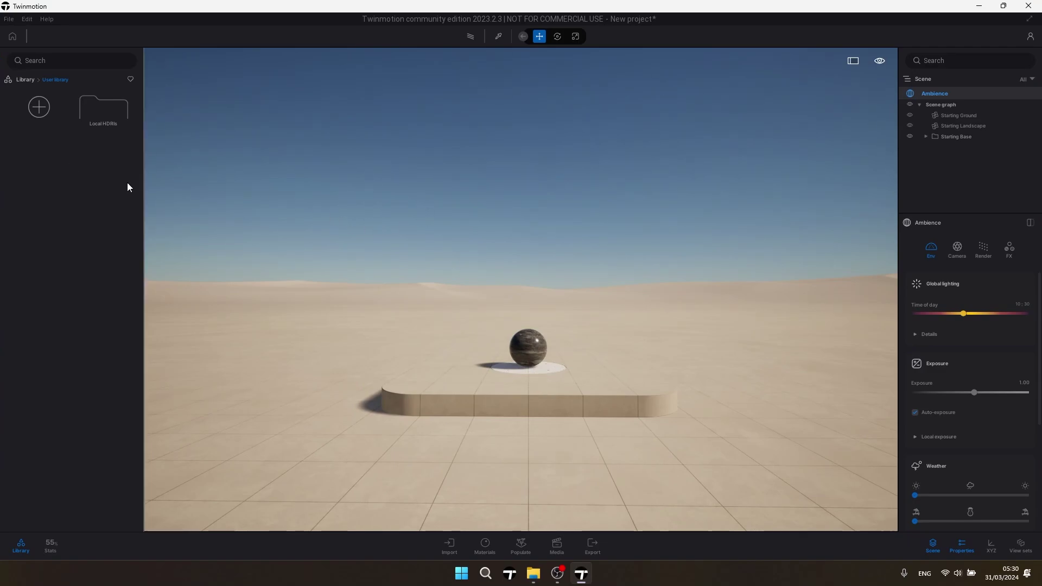
# Start a new empty Twinmotion scene
pyautogui.moveTo(372, 184); pyautogui.dragTo(309, 187)
pyautogui.keyDown('shift'); pyautogui.moveTo(309, 187); pyautogui.dragTo(414, 206, button='middle'); pyautogui.keyUp('shift')
pyautogui.moveTo(414, 206); pyautogui.dragTo(352, 182, button='right')
pyautogui.moveTo(219, 135); pyautogui.dragTo(262, 158, button='right')
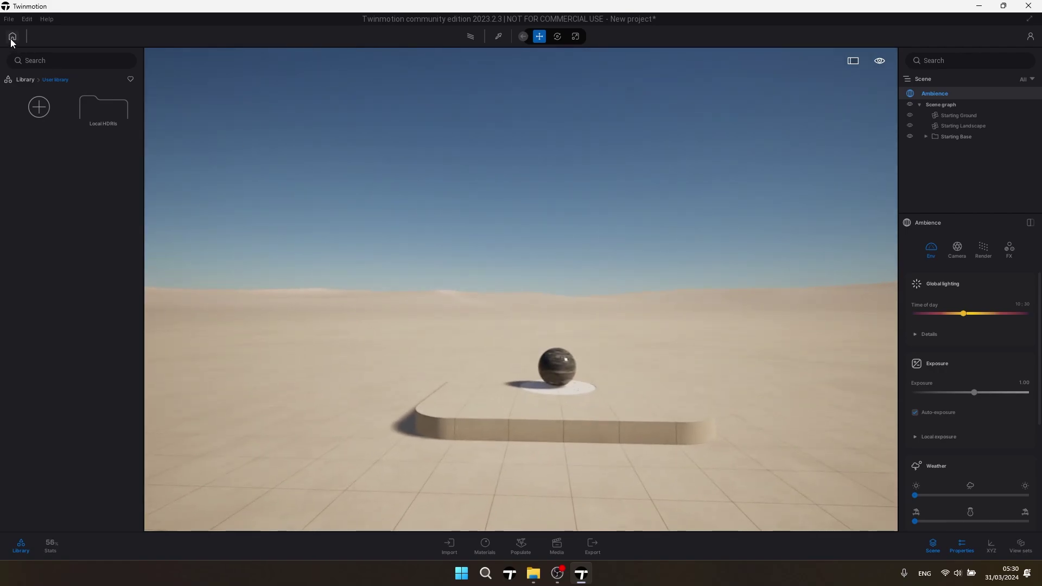
pyautogui.click(8, 19)
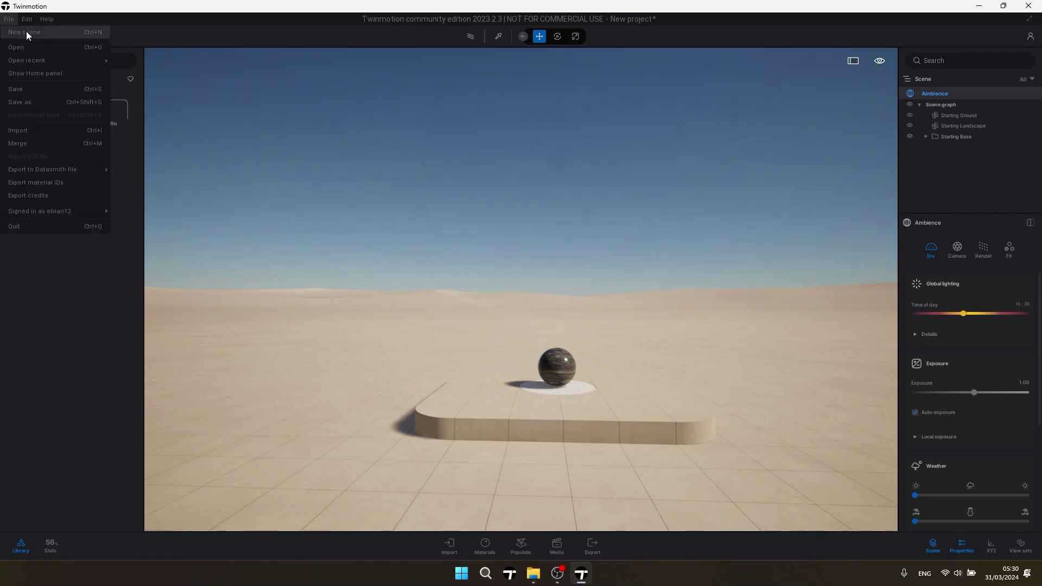
pyautogui.click(26, 34)
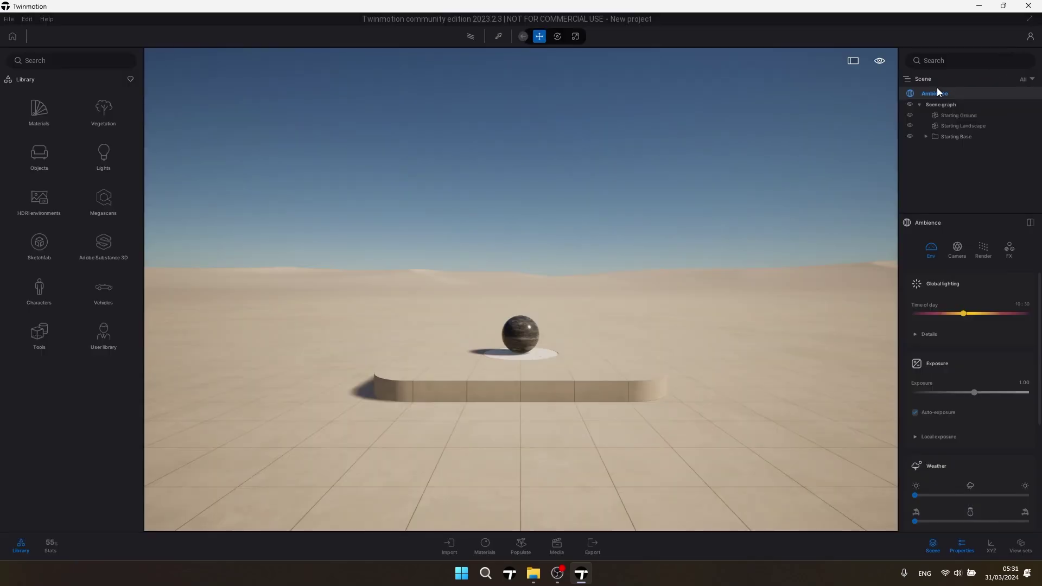
# Place Cocos Nucifera palms from the User library pack around the sphere, scaling one taller
pyautogui.click(103, 342)
pyautogui.click(51, 160)
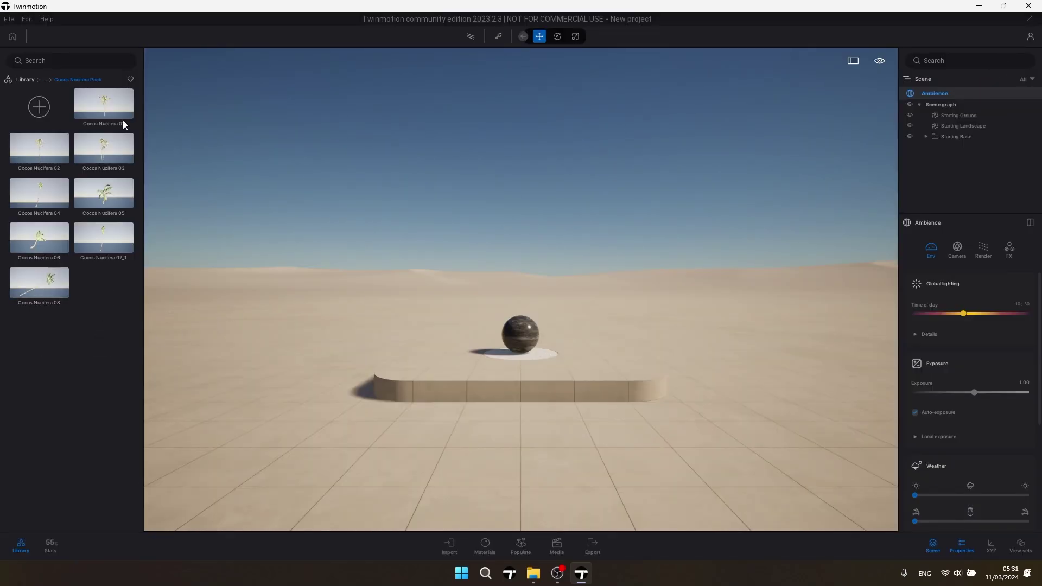
pyautogui.moveTo(112, 112); pyautogui.dragTo(457, 322)
pyautogui.moveTo(433, 330); pyautogui.dragTo(375, 341, button='right')
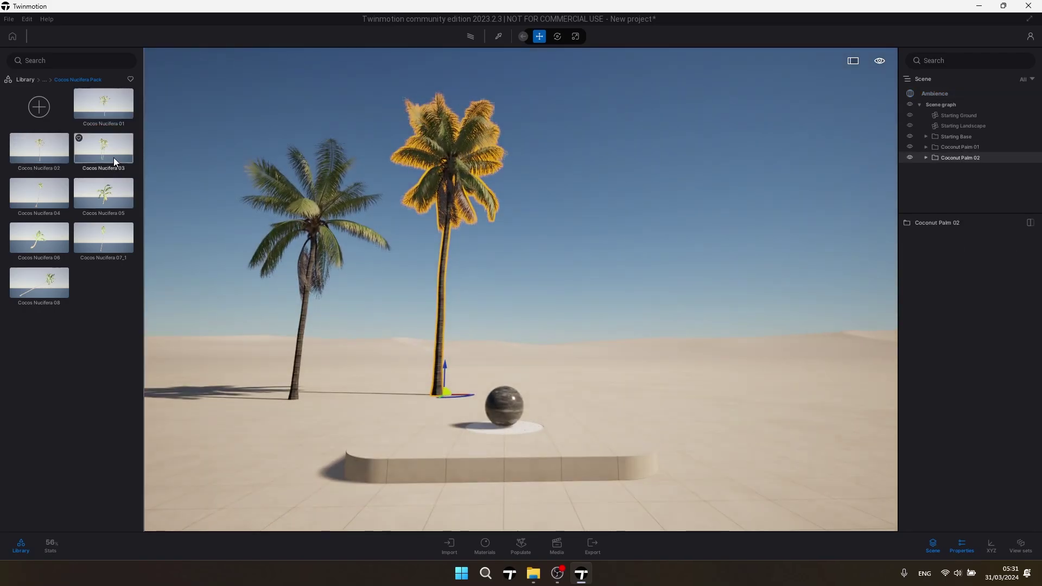
pyautogui.moveTo(113, 157); pyautogui.dragTo(595, 402)
pyautogui.scroll(3, 667, 435)
pyautogui.moveTo(39, 237); pyautogui.dragTo(798, 476)
pyautogui.moveTo(39, 282); pyautogui.dragTo(844, 474)
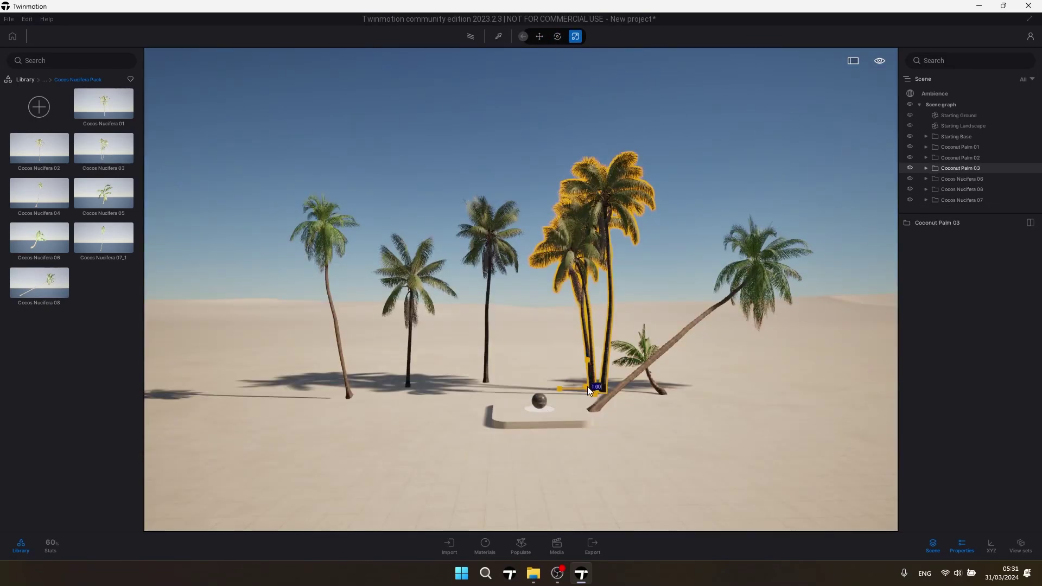
pyautogui.moveTo(587, 386); pyautogui.dragTo(588, 363)
pyautogui.click(558, 36)
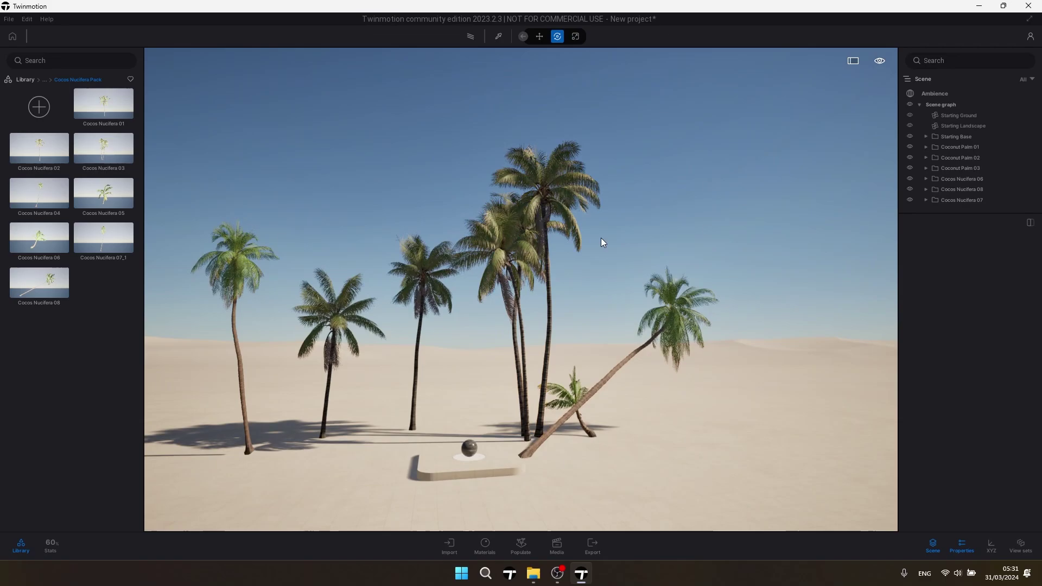
# Give the leaf1 material 100% luminosity and pale yellow colour FFFE97, saving it as a swatch
pyautogui.press('t')
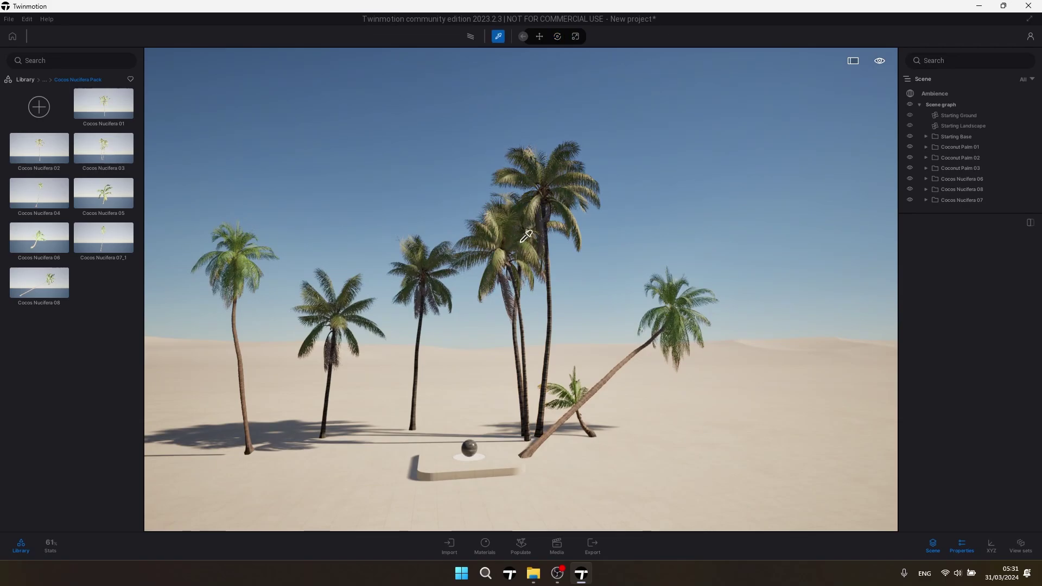
pyautogui.click(521, 260)
pyautogui.moveTo(970, 389); pyautogui.dragTo(1029, 387)
pyautogui.click(1022, 342)
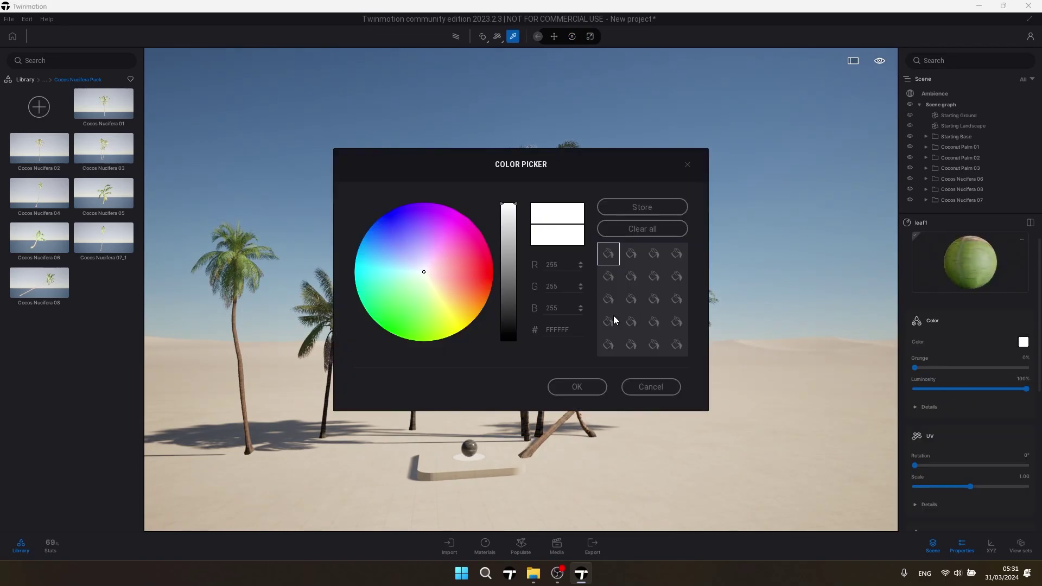
pyautogui.click(449, 298)
pyautogui.moveTo(542, 173); pyautogui.dragTo(888, 309)
pyautogui.moveTo(790, 438)
pyautogui.mouseDown()
pyautogui.moveTo(751, 415)
pyautogui.moveTo(714, 368)
pyautogui.moveTo(782, 432)
pyautogui.mouseUp()
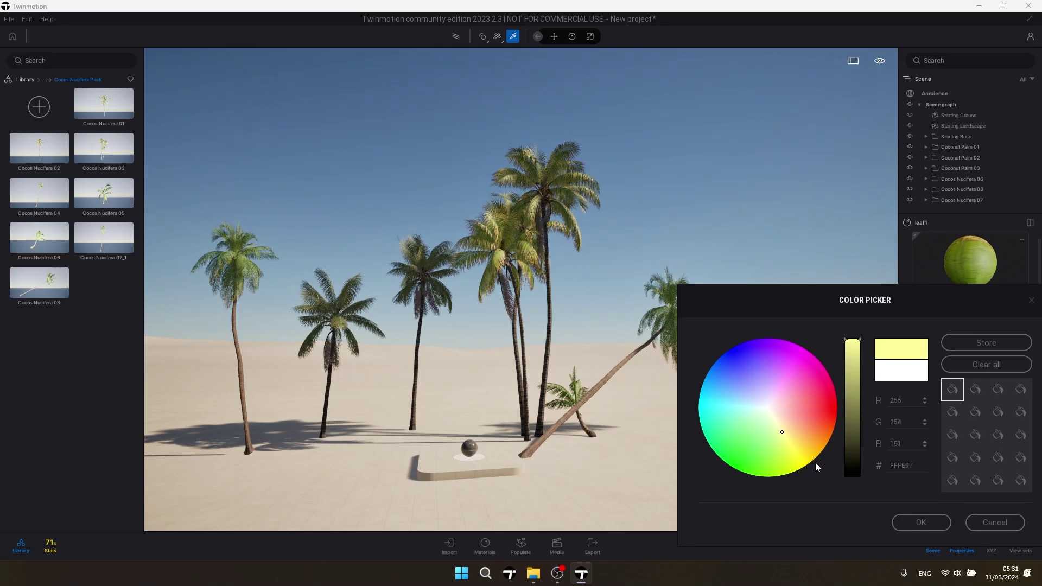
pyautogui.click(986, 343)
pyautogui.click(921, 522)
# Give leaf2 the same pale yellow at 100% luminosity and apply the spruit_sunrise_8k HDRI sky
pyautogui.click(615, 172)
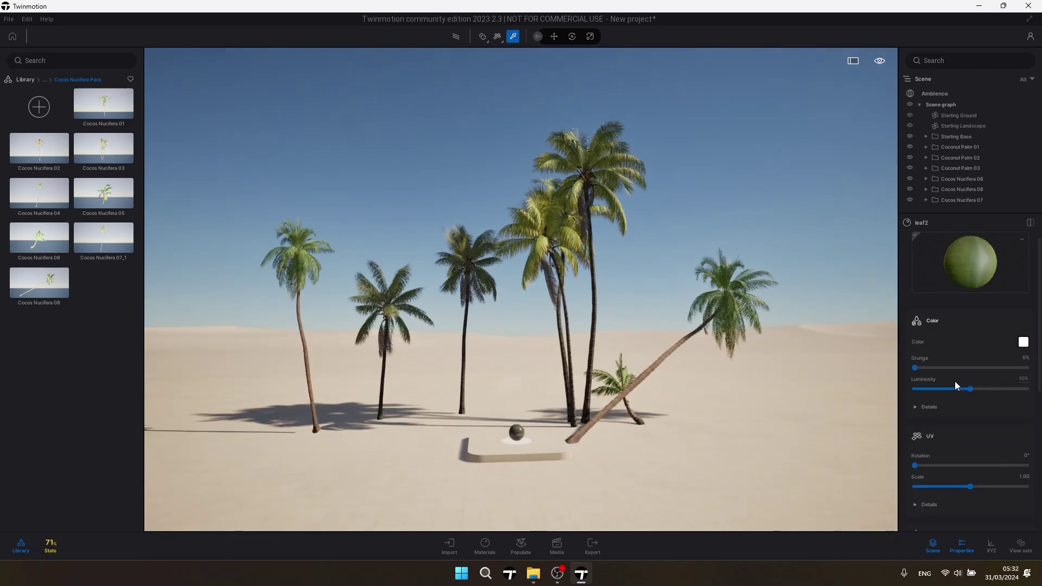
pyautogui.moveTo(970, 389); pyautogui.dragTo(1027, 389)
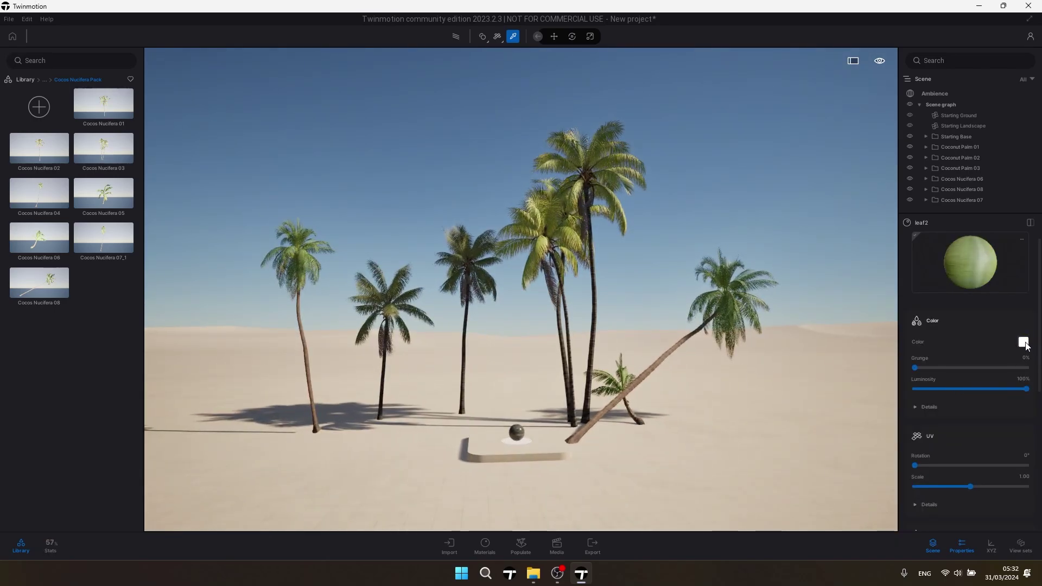
pyautogui.click(1023, 341)
pyautogui.click(606, 253)
pyautogui.click(564, 386)
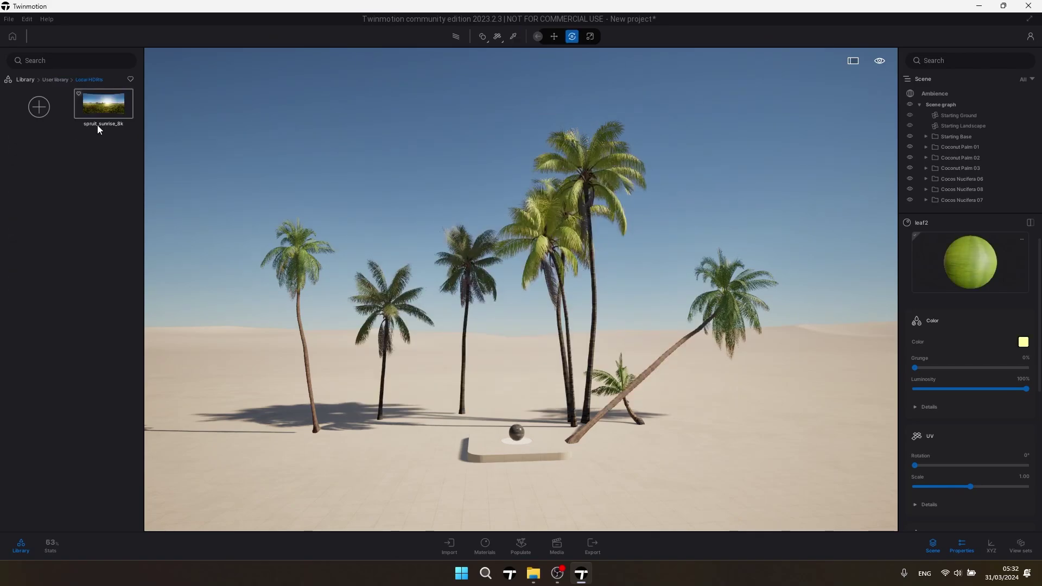
pyautogui.moveTo(100, 108); pyautogui.dragTo(301, 150)
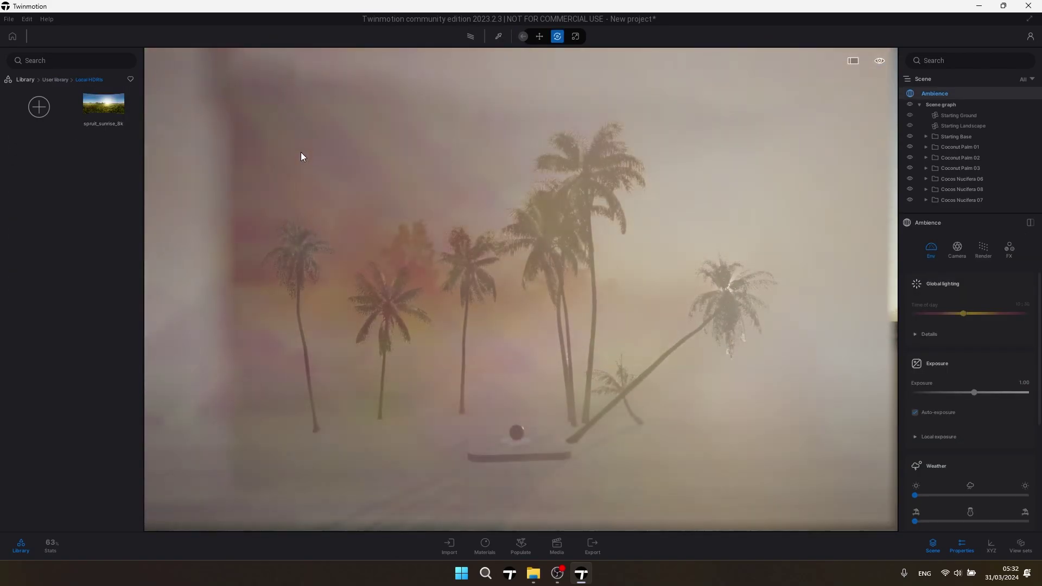